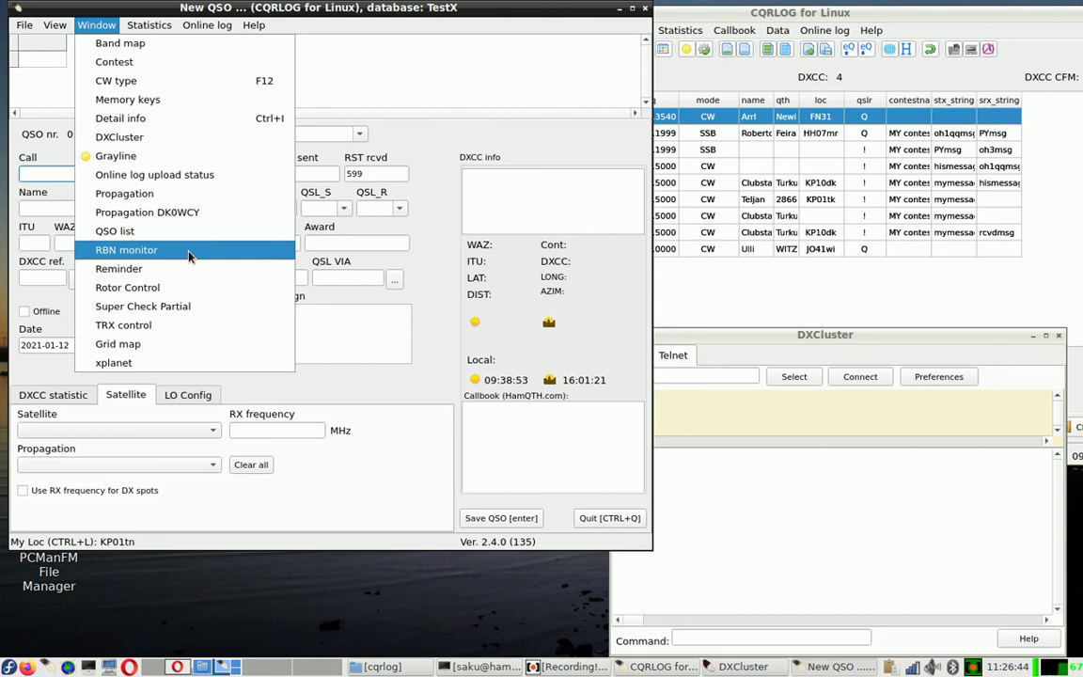
# Open the Memory keys window and place it just below the New QSO window
pyautogui.click(197, 105)
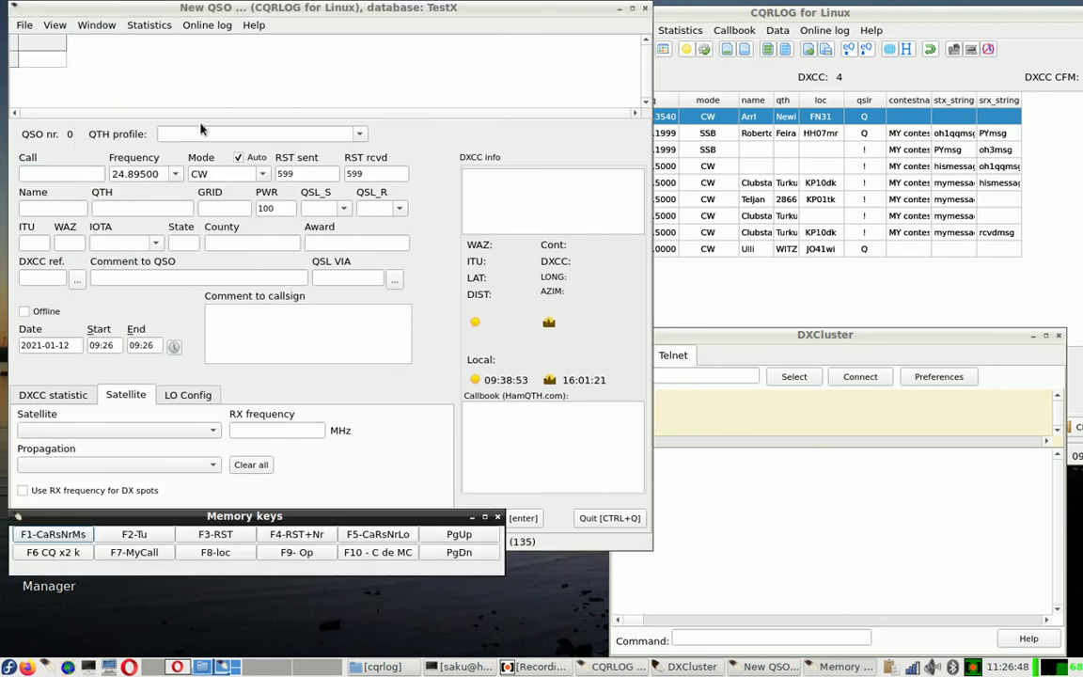
pyautogui.moveTo(275, 512); pyautogui.dragTo(274, 556)
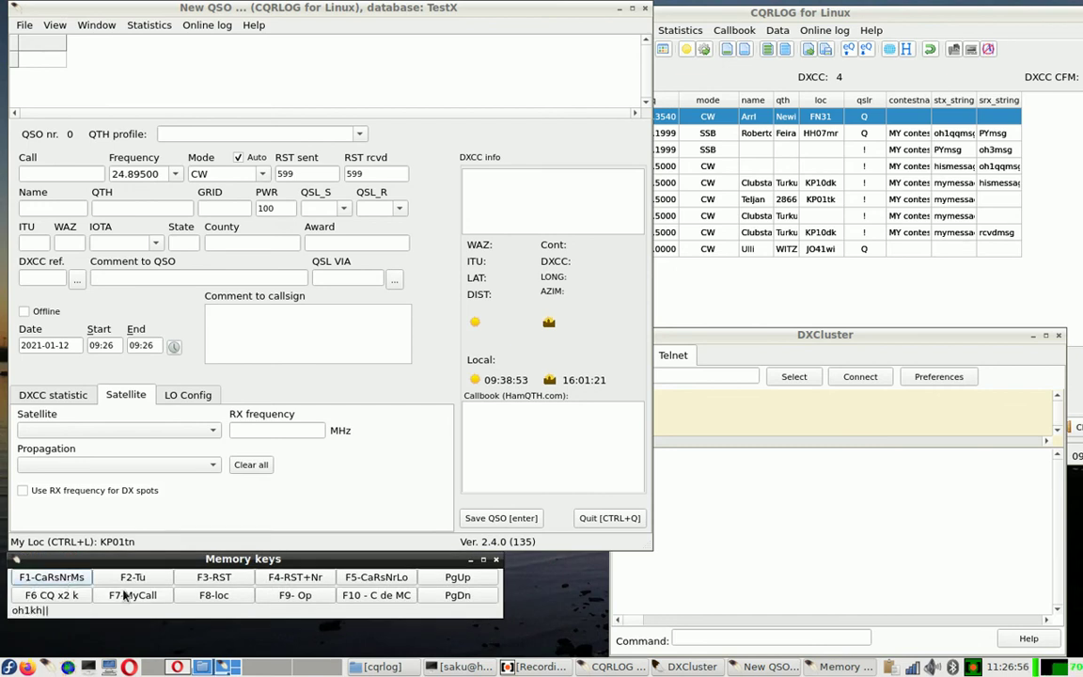
# Try to open the CW type window before a keyer is defined for the current radio
pyautogui.click(96, 24)
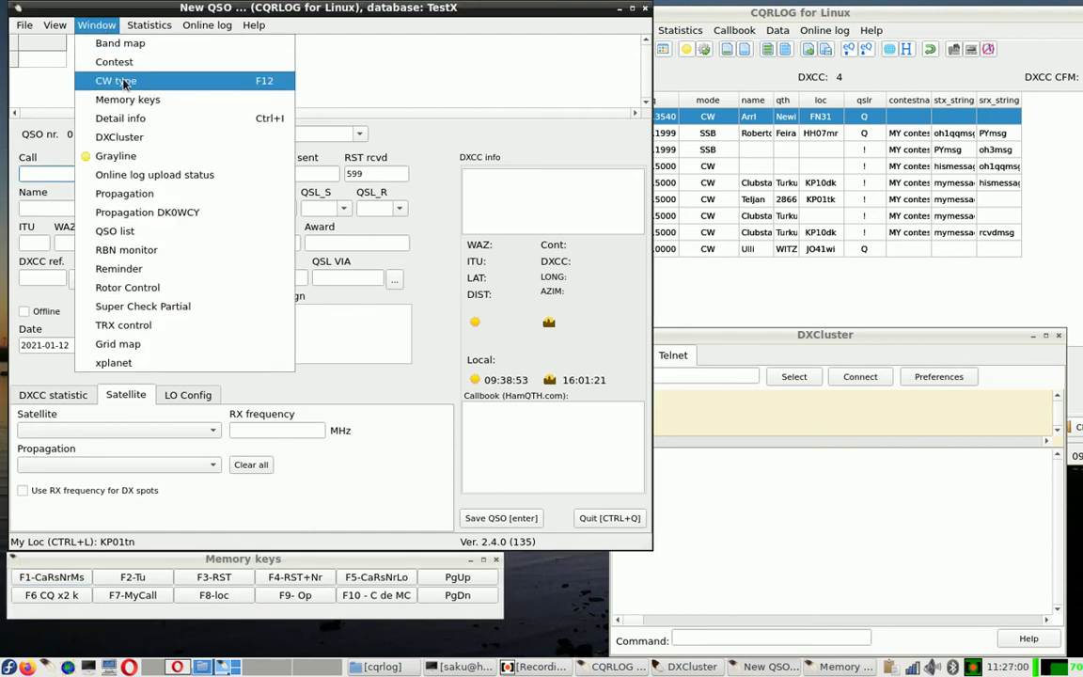
pyautogui.click(124, 82)
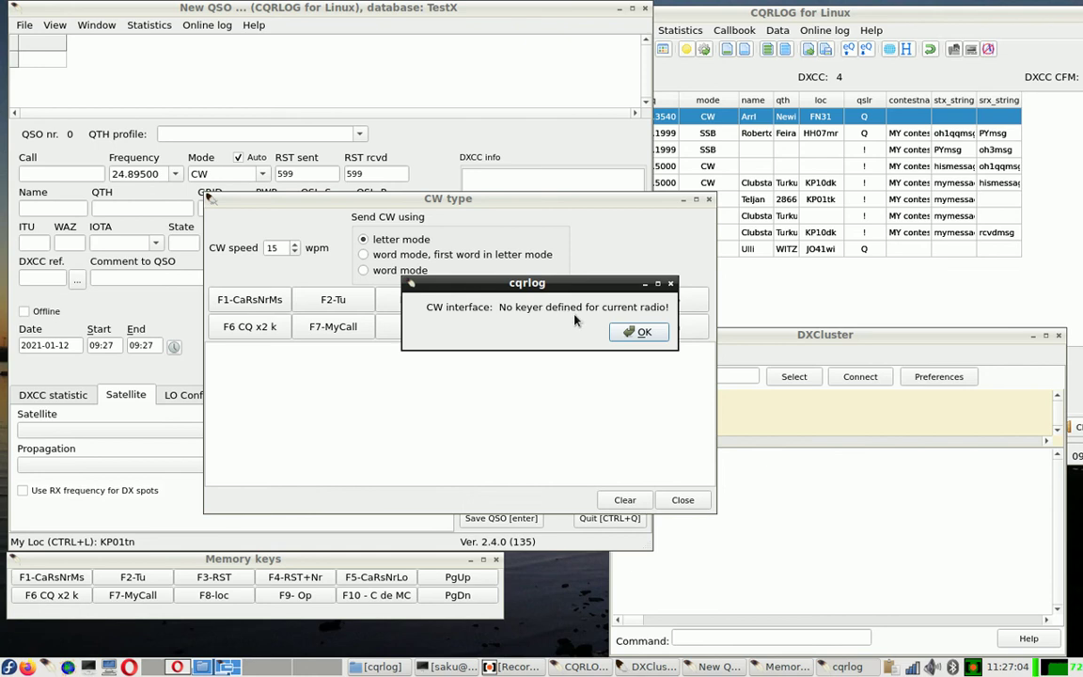
pyautogui.click(636, 333)
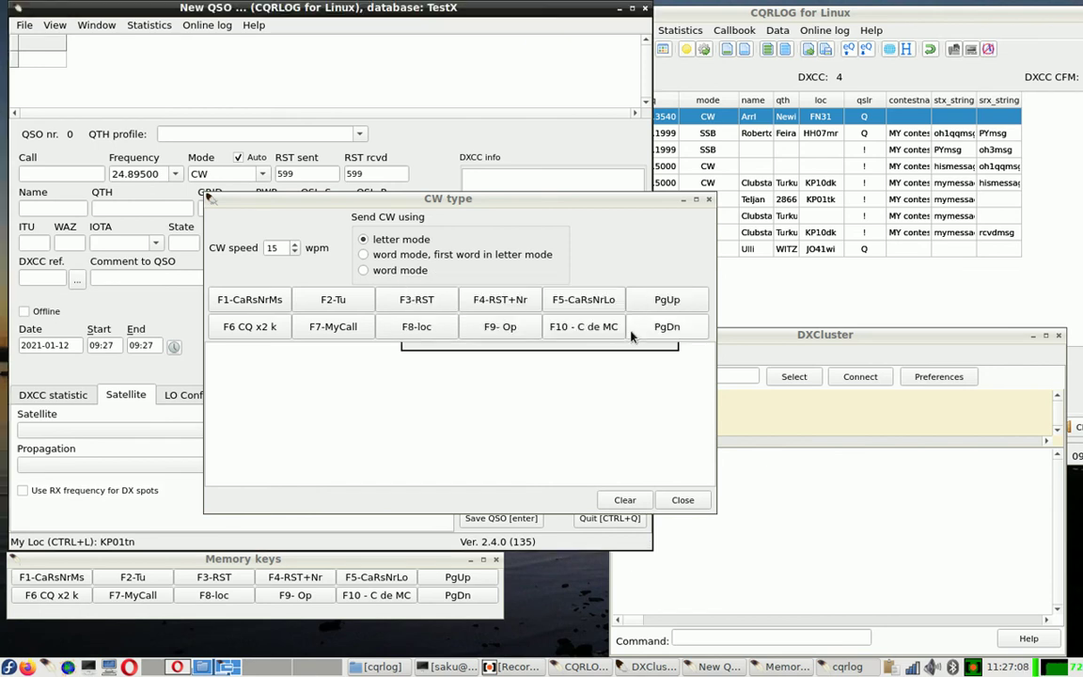
pyautogui.click(684, 501)
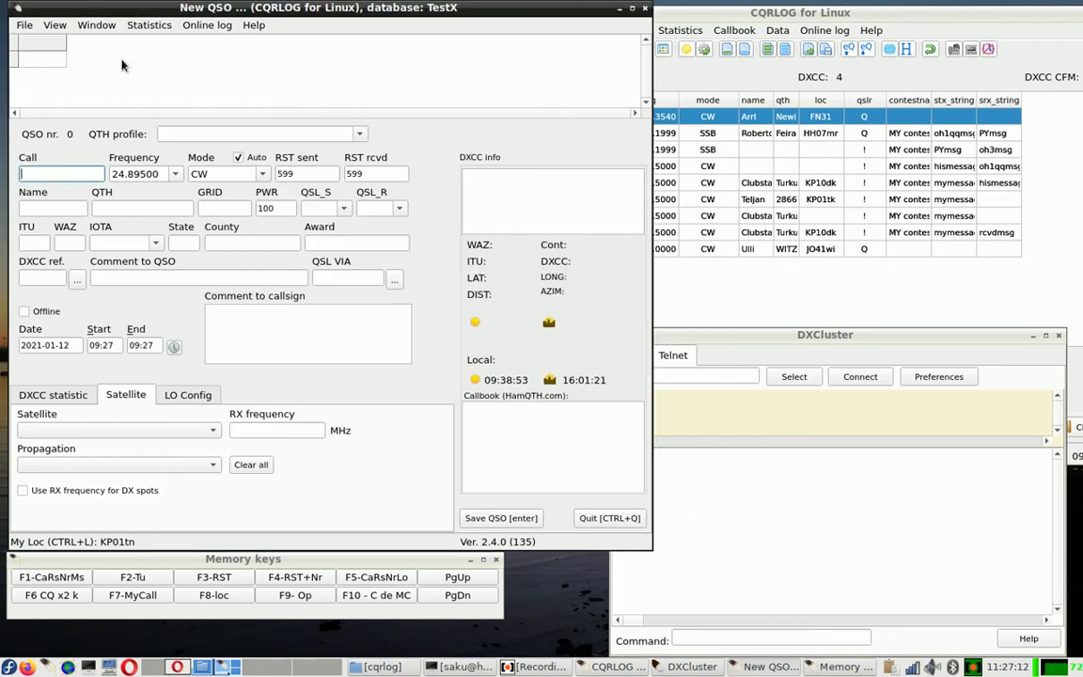
# Set radio one's CW interface type to HamLib with a default CW speed of 20 WPM and save the preferences
pyautogui.click(28, 26)
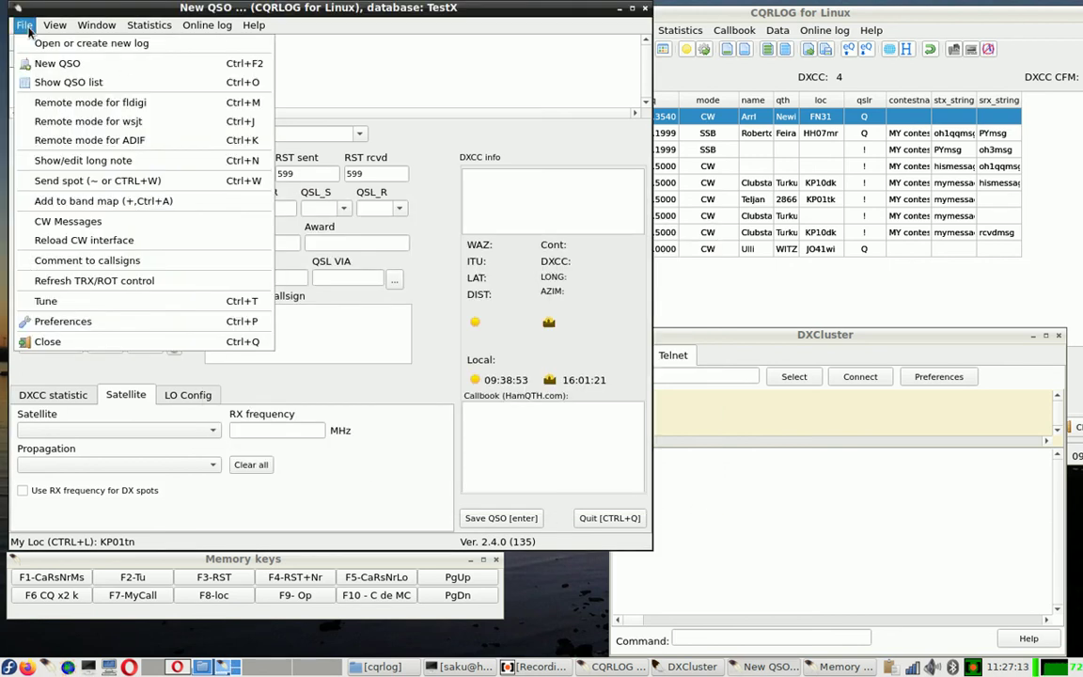
pyautogui.click(54, 323)
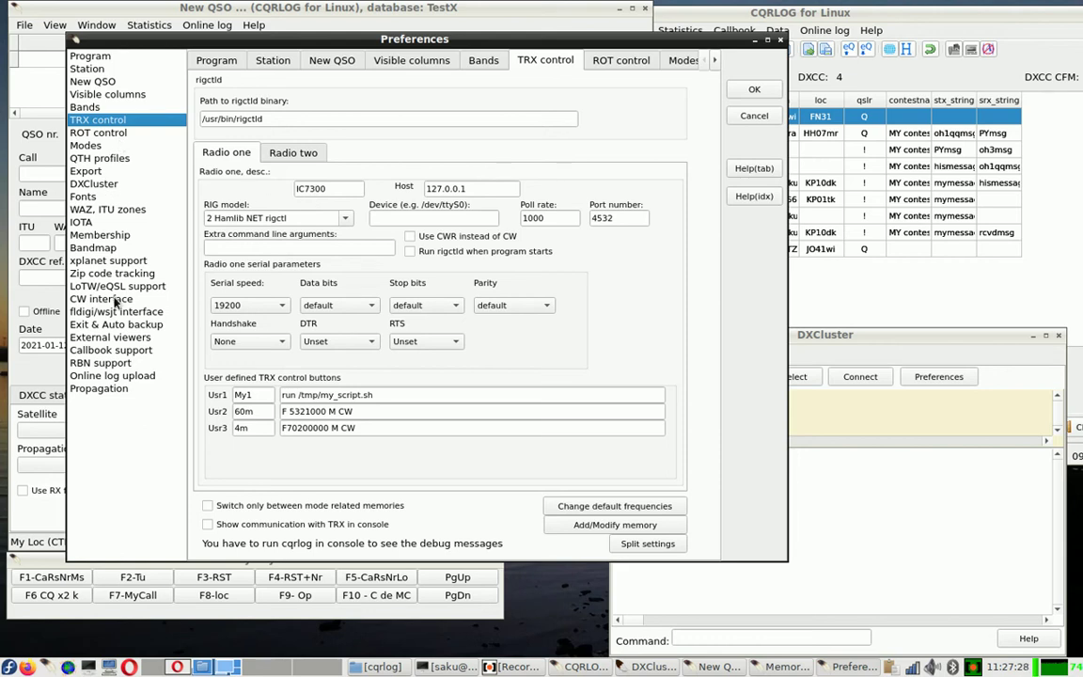
pyautogui.click(115, 299)
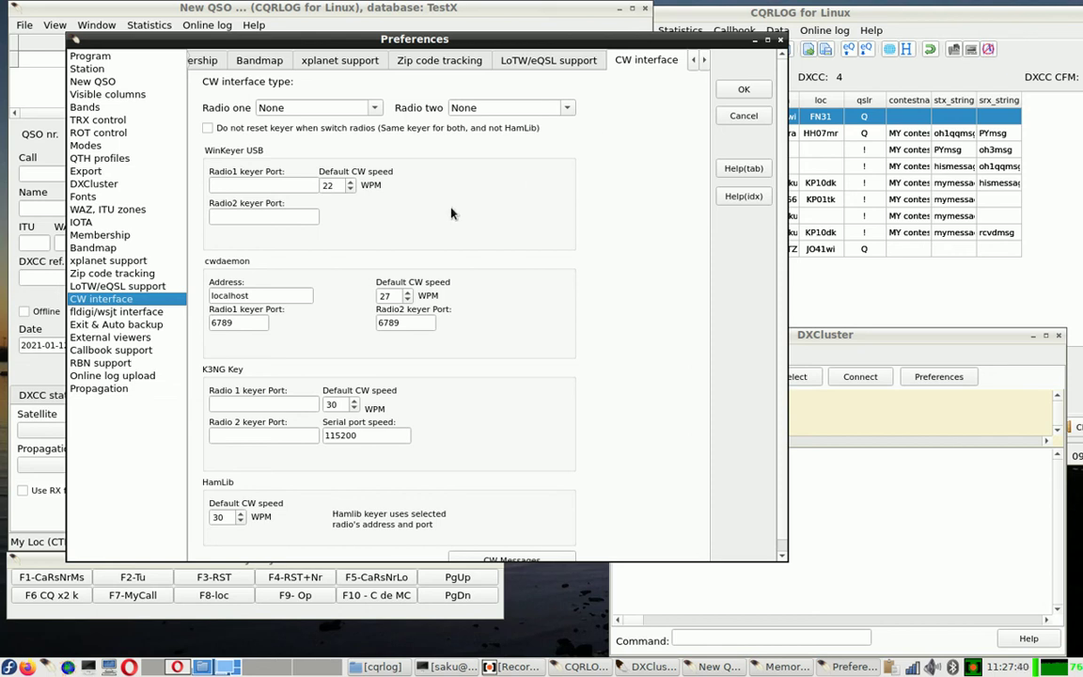
pyautogui.click(376, 108)
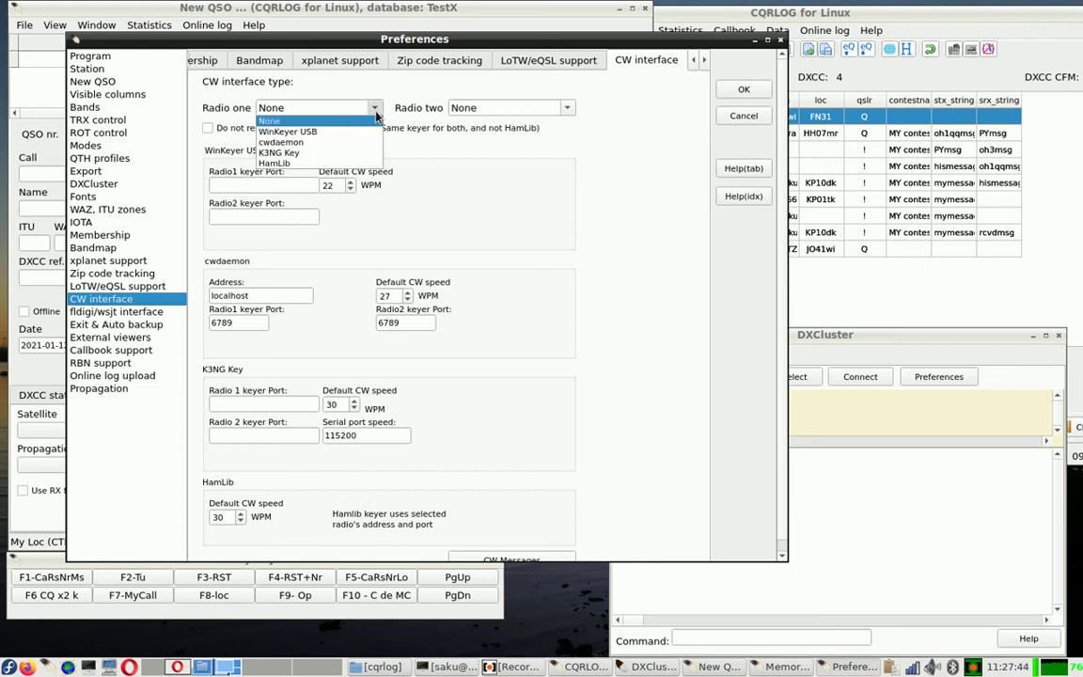
pyautogui.click(365, 165)
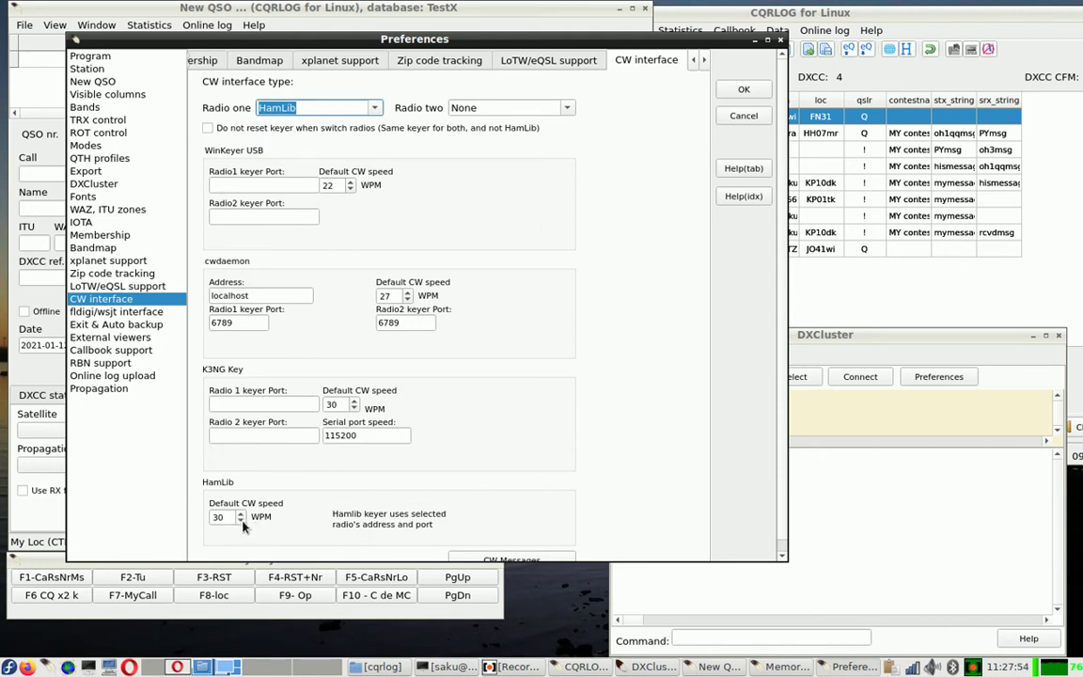
pyautogui.moveTo(223, 518); pyautogui.dragTo(193, 523)
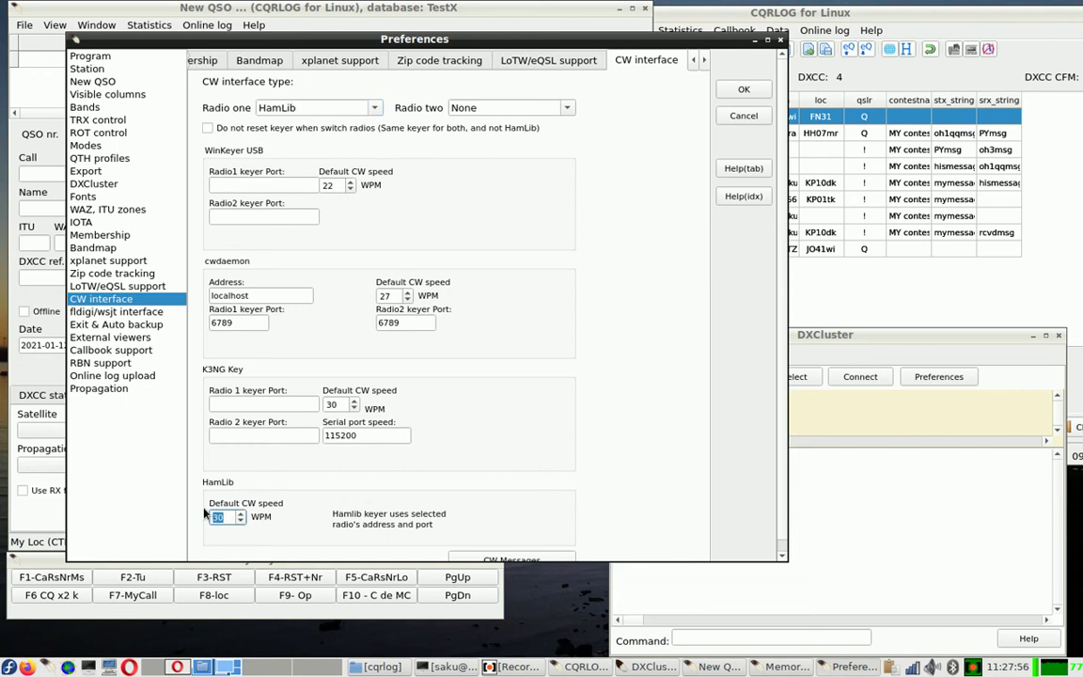
pyautogui.write('20')
pyautogui.click(735, 94)
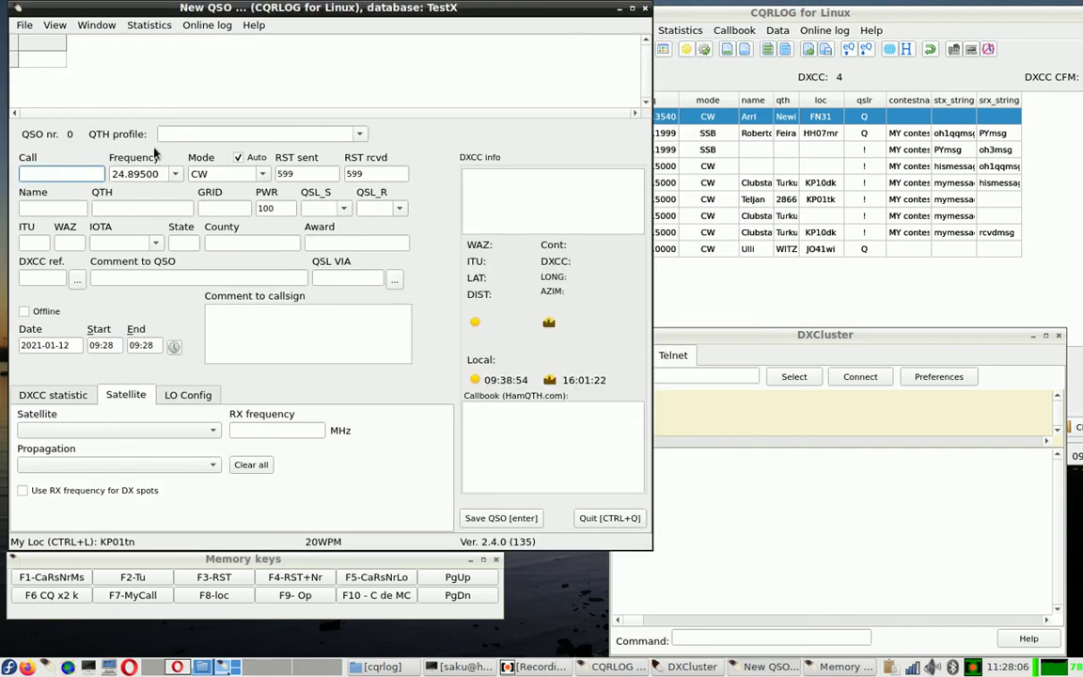
# Open the CW type window and examine the speed up and down functions there and in the Memory keys window
pyautogui.click(97, 24)
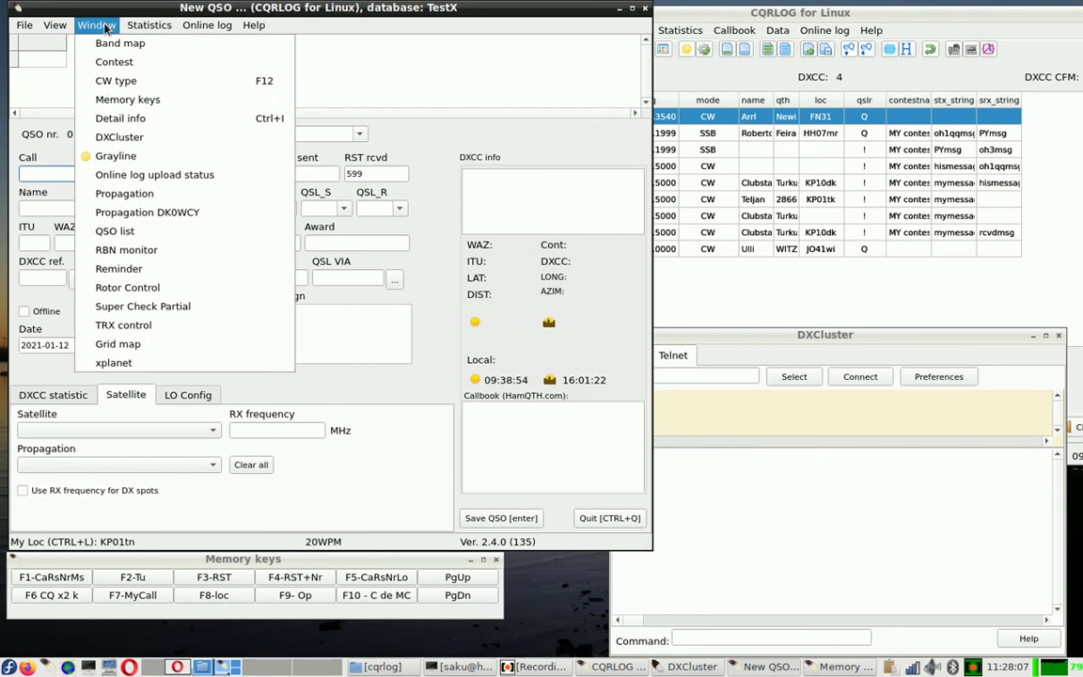
pyautogui.click(104, 77)
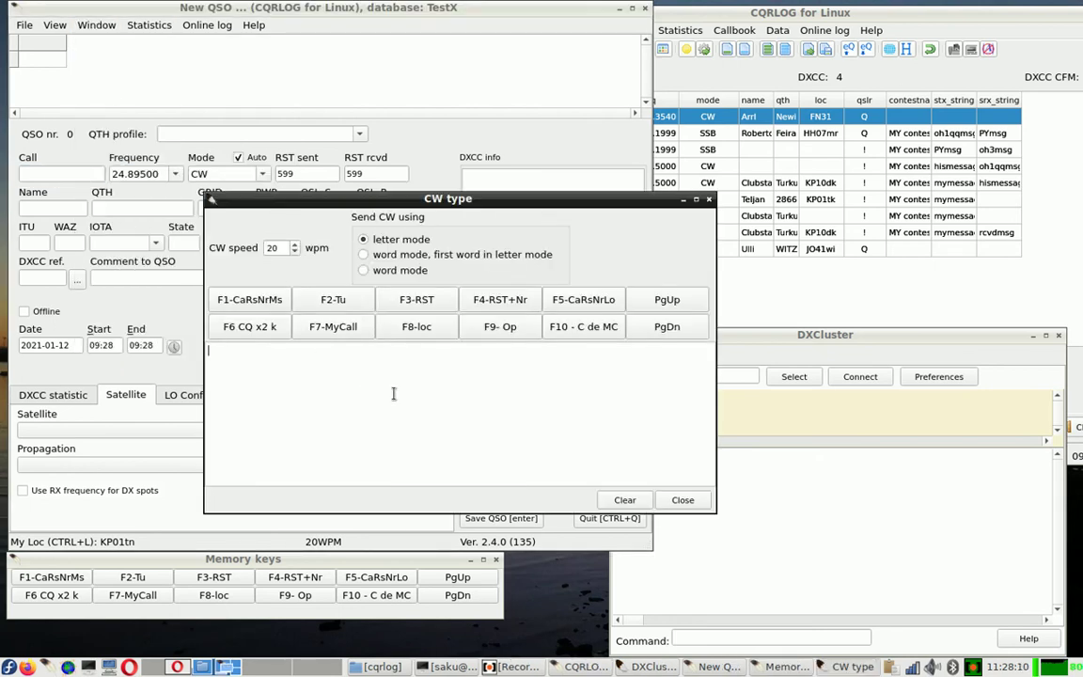
pyautogui.click(591, 457)
pyautogui.click(665, 301)
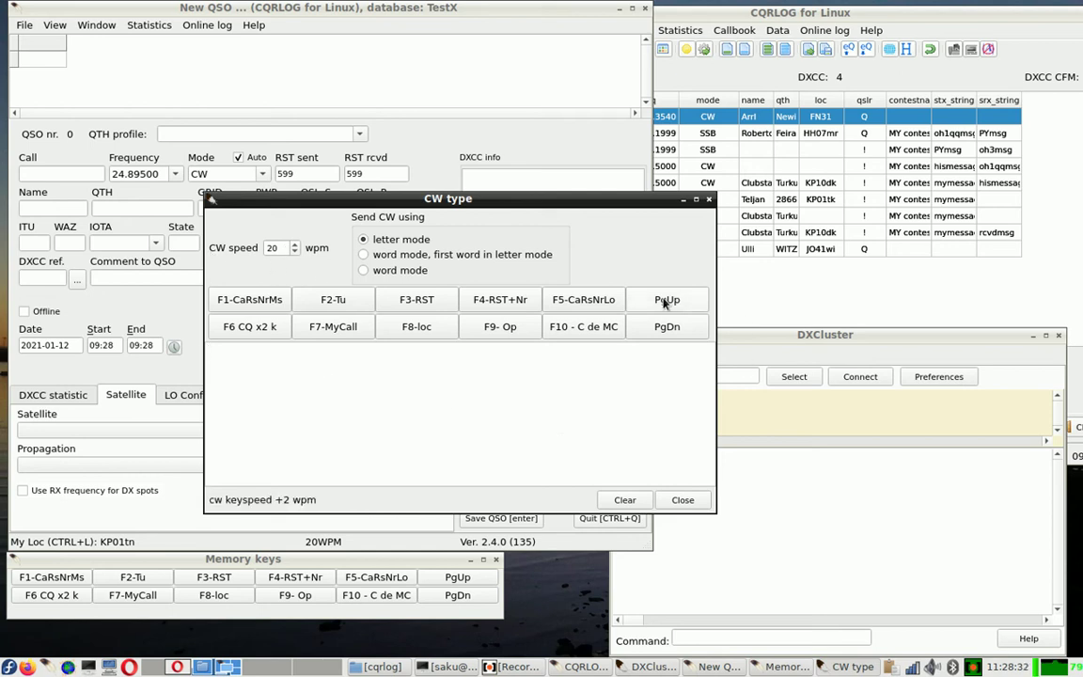
pyautogui.click(676, 331)
pyautogui.click(457, 577)
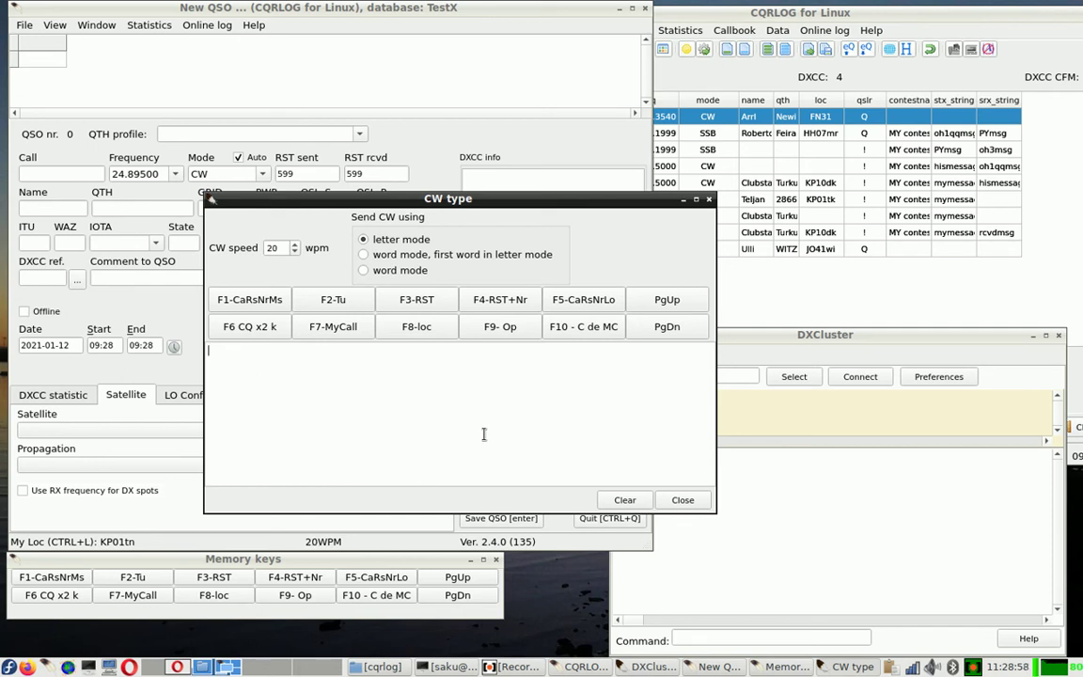
# Step the CW speed up and down from the CW type and Memory keys windows, ending at 24 WPM
pyautogui.click(669, 300)
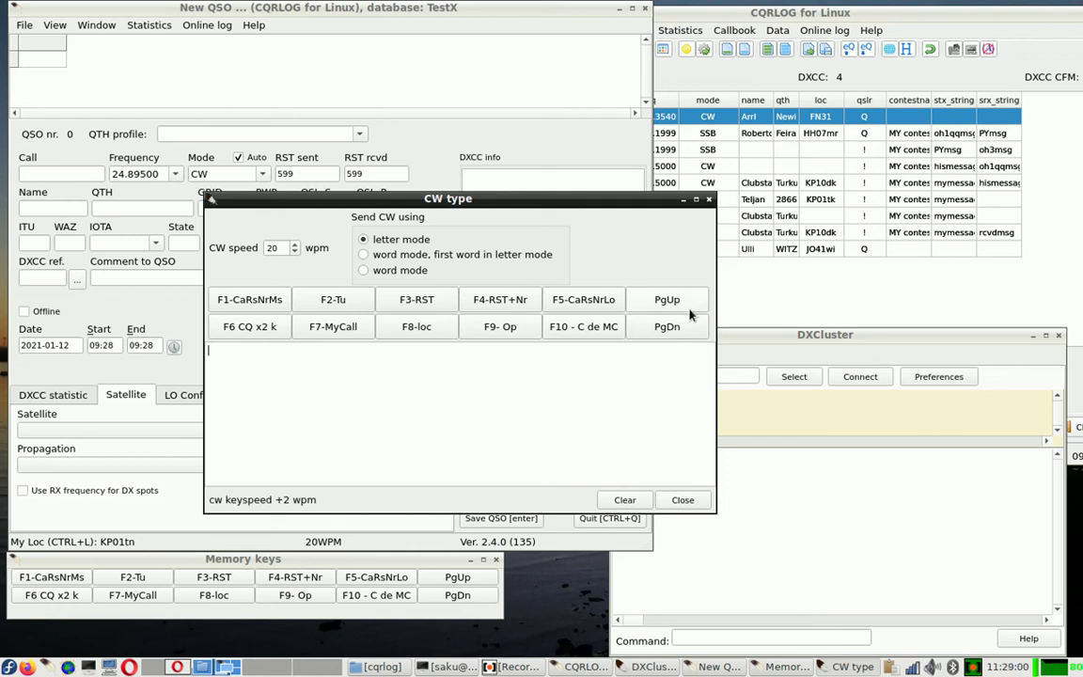
pyautogui.click(673, 325)
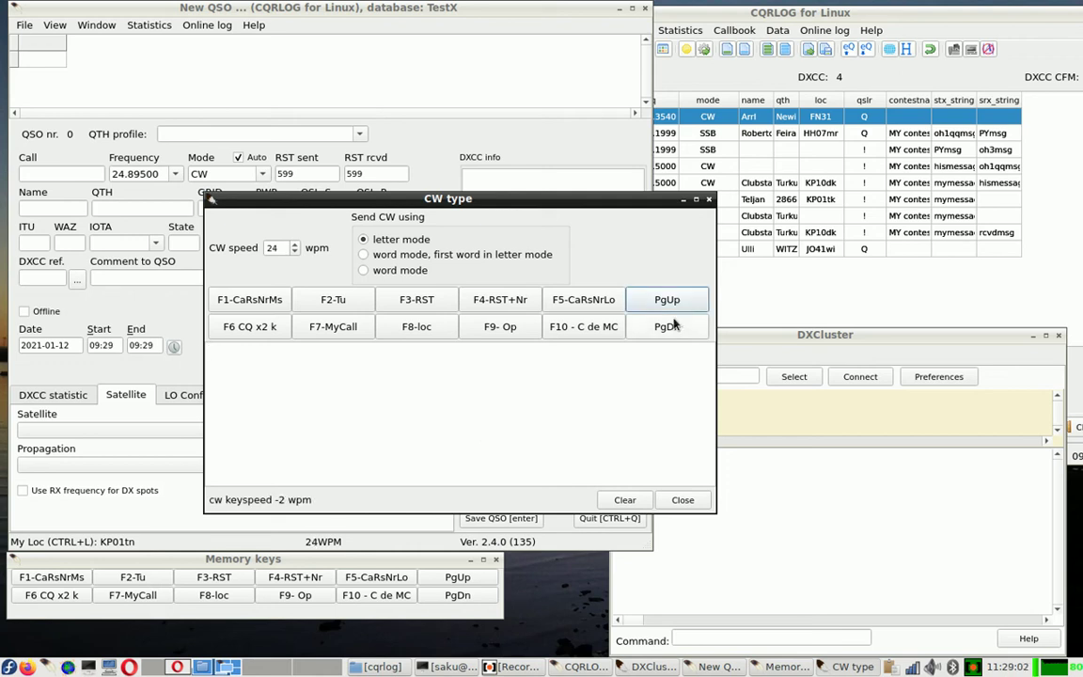
pyautogui.click(461, 577)
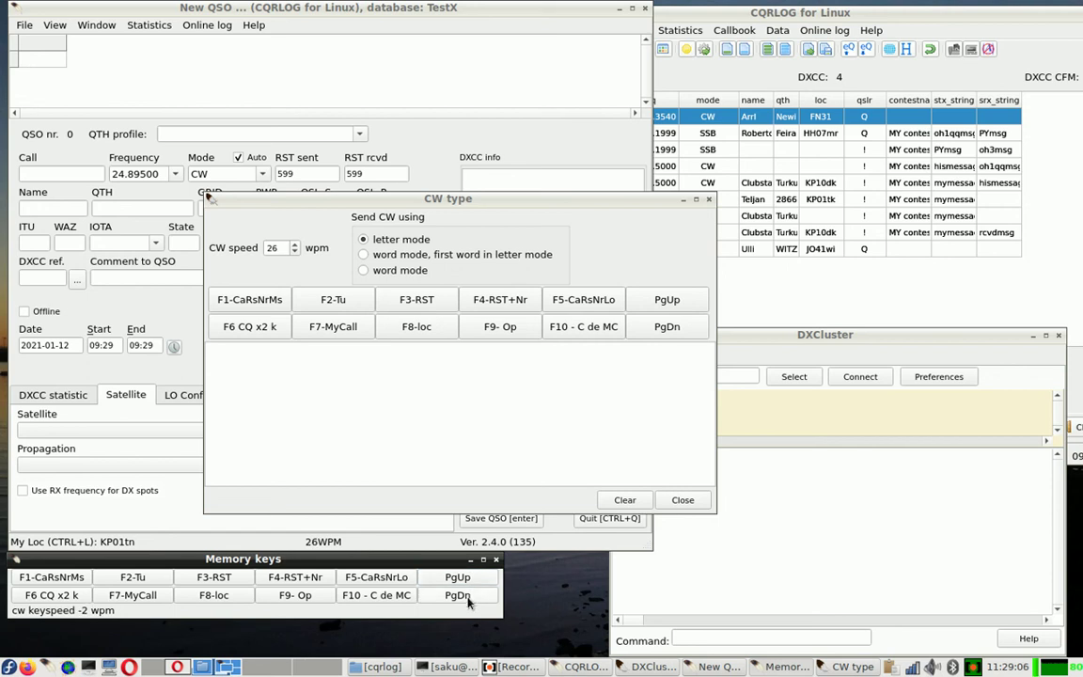
pyautogui.click(454, 596)
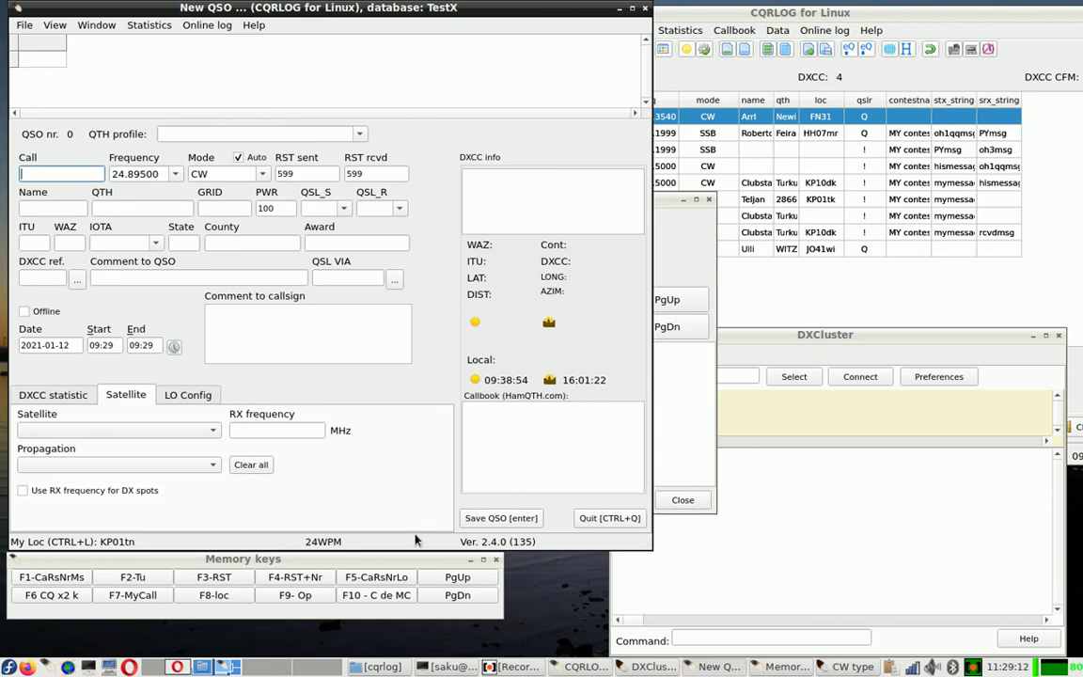
# Send the F6 CQ x2 k message from the Memory keys window
pyautogui.click(395, 561)
pyautogui.click(738, 19)
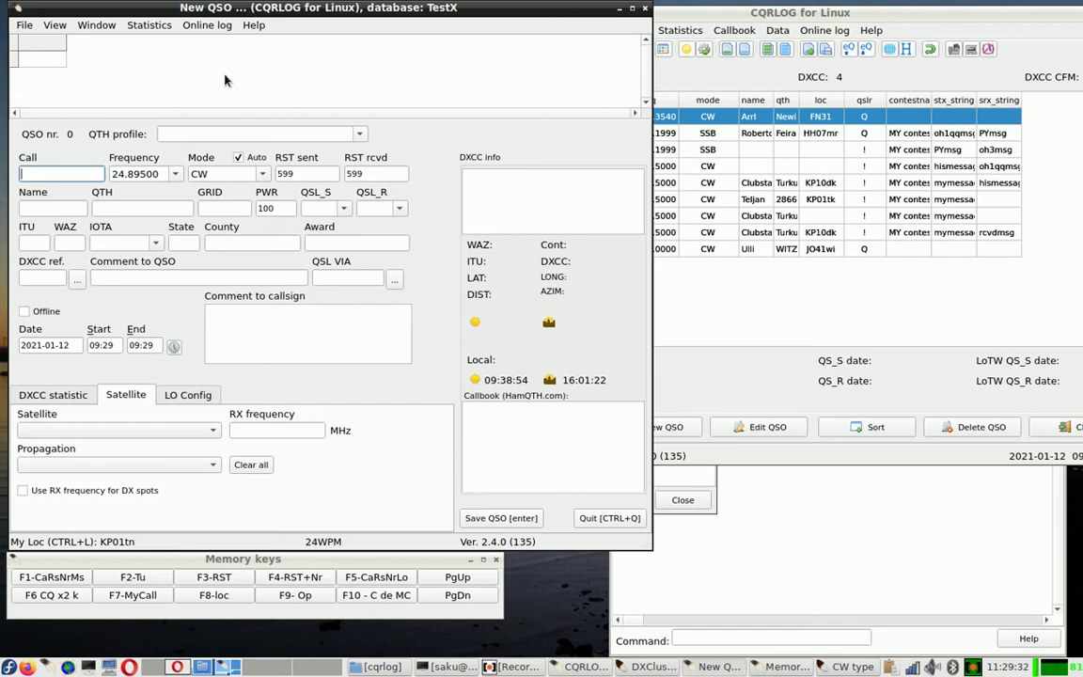
pyautogui.click(529, 623)
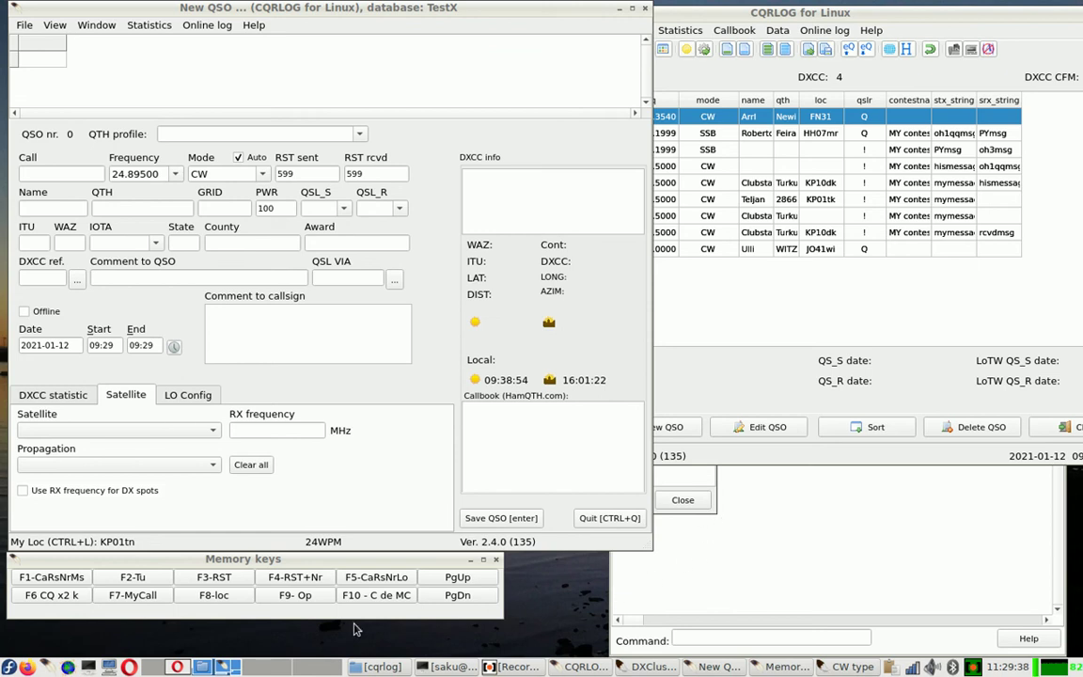
pyautogui.click(51, 598)
pyautogui.click(43, 600)
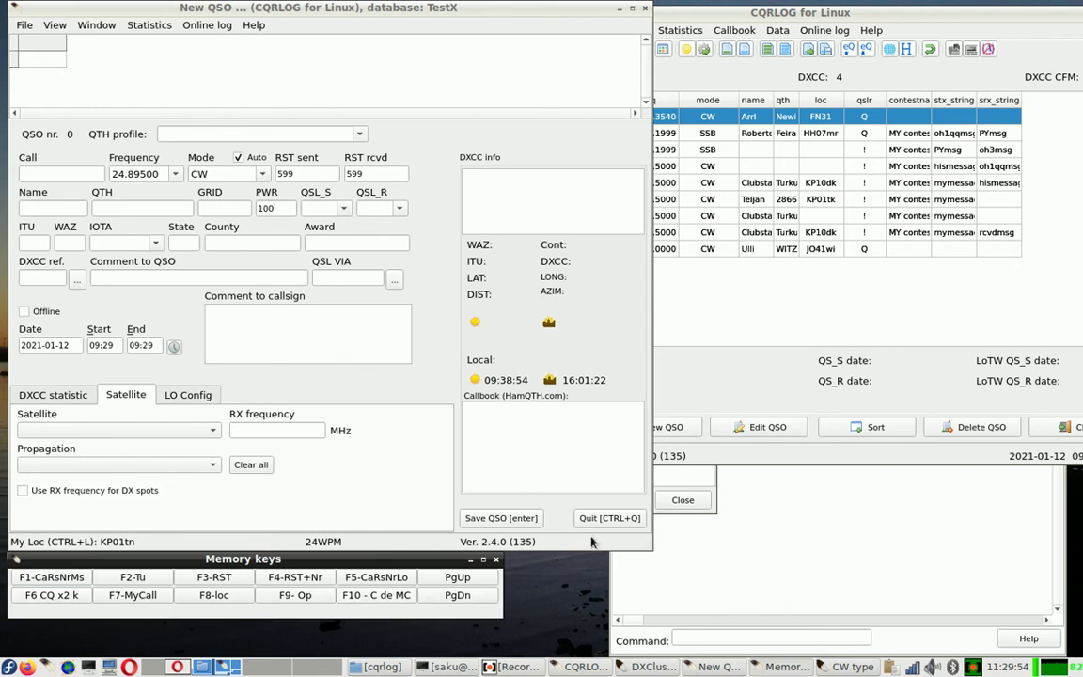
# Bring the CW type window forward and send its F6 CQ x2 k message
pyautogui.click(713, 496)
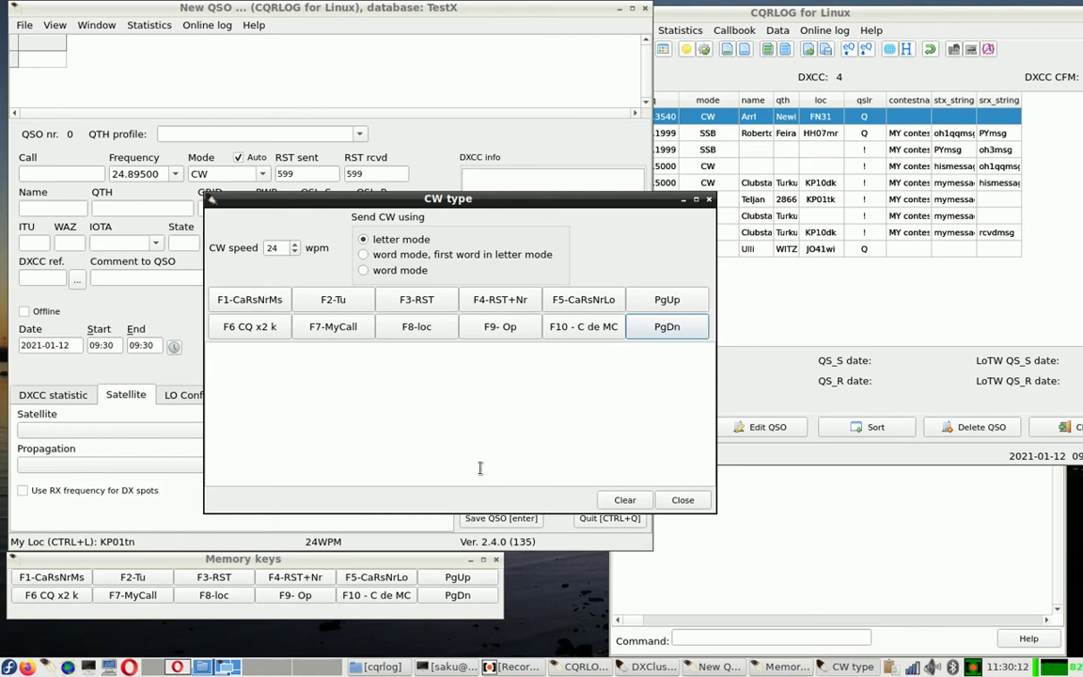
pyautogui.click(254, 331)
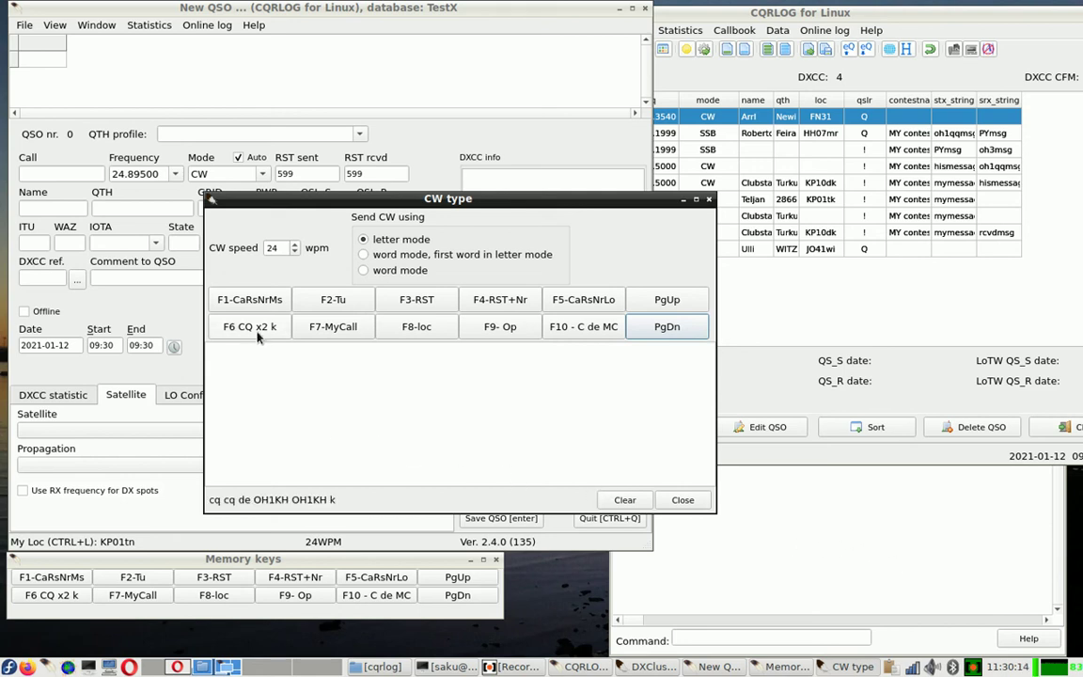
pyautogui.click(254, 329)
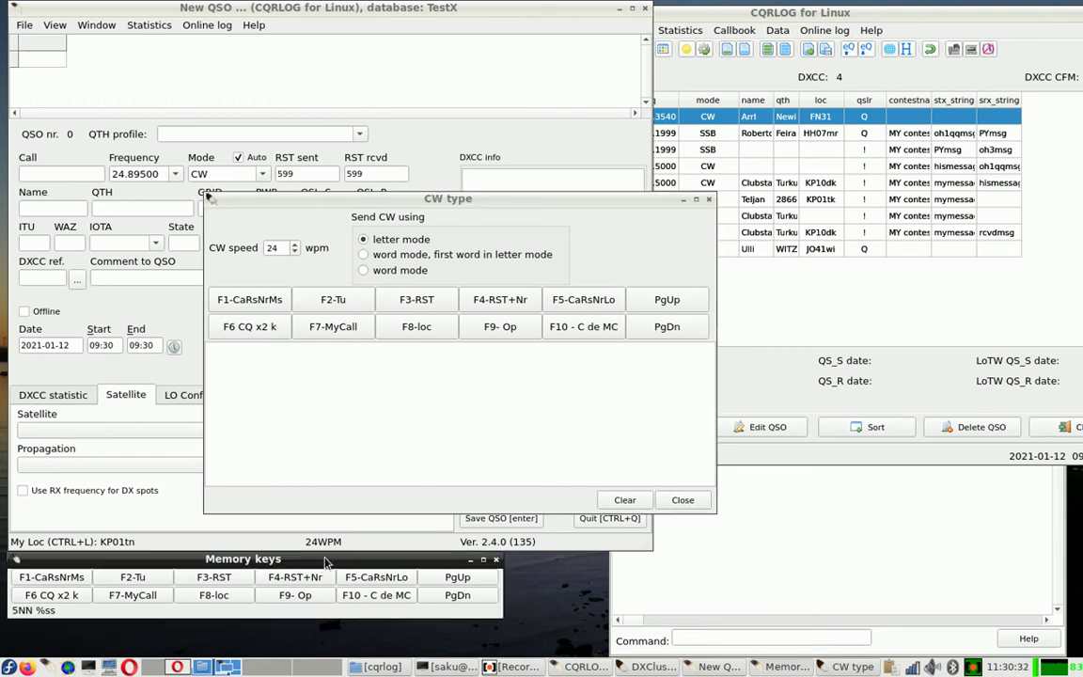
# Send "qwe" from the CW type window in letter mode and clear the text
pyautogui.click(260, 523)
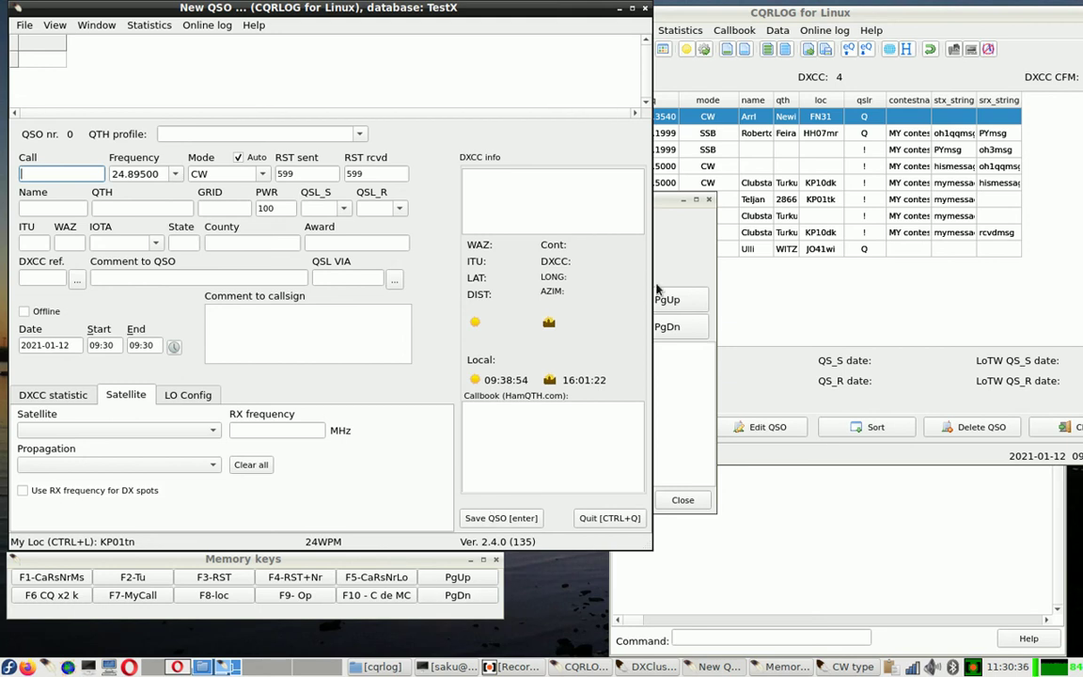
pyautogui.click(663, 208)
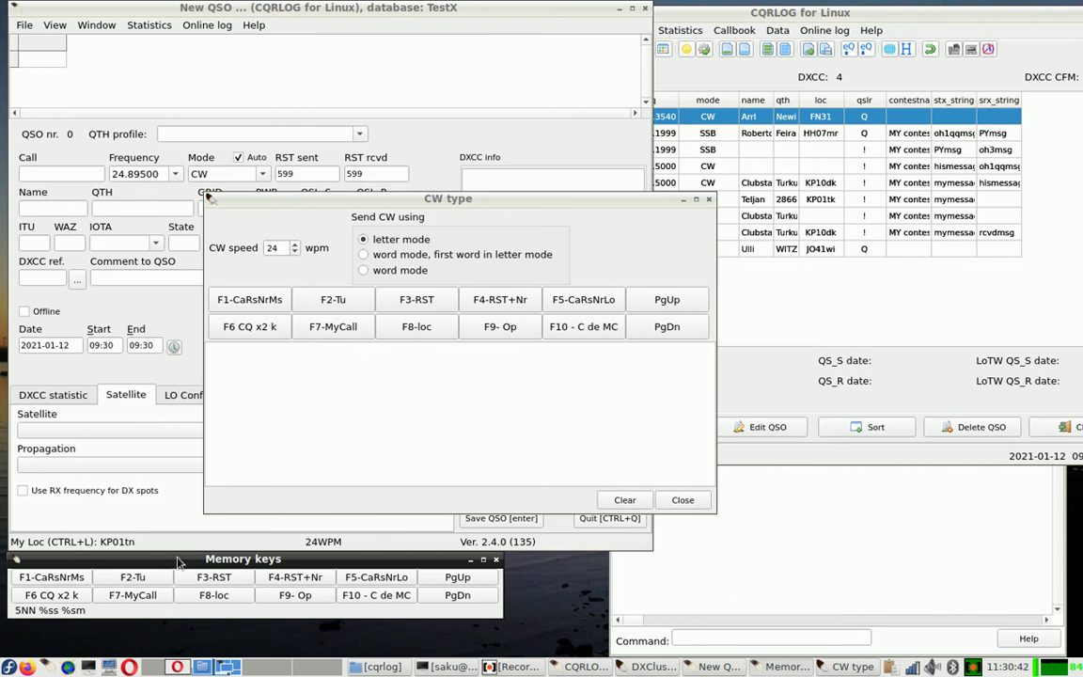
pyautogui.click(315, 206)
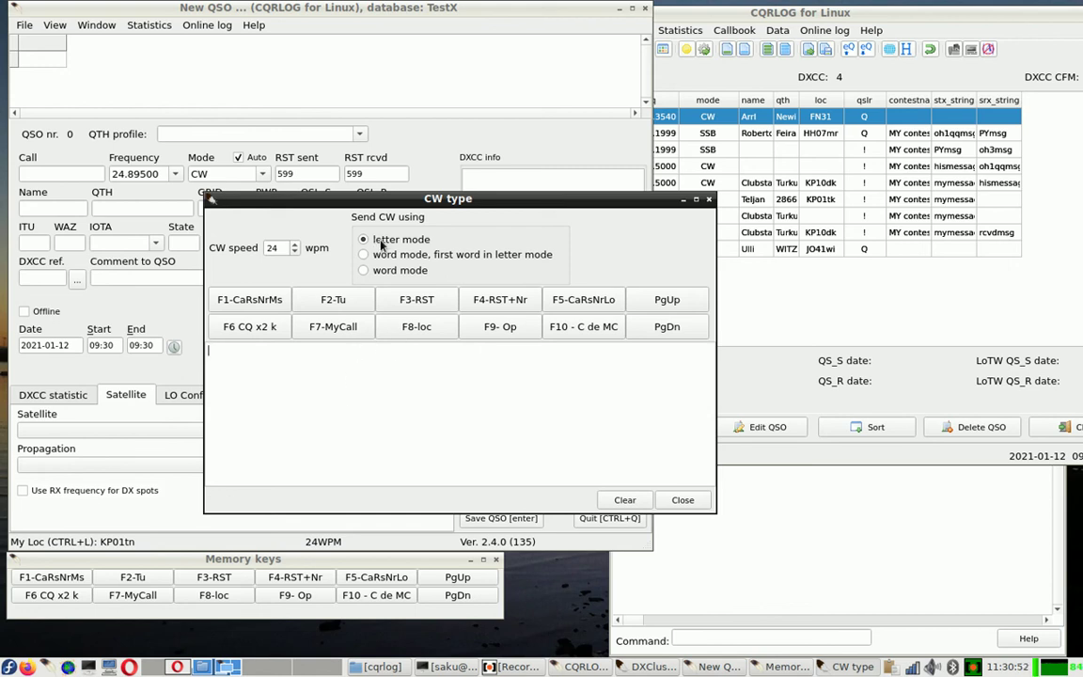
pyautogui.write('qwe')
pyautogui.click(617, 498)
# Send "hello om nice to see you" in word mode with the first word in letter mode, and clear the text
pyautogui.click(341, 310)
pyautogui.write('hello om')
pyautogui.write('nice to see you')
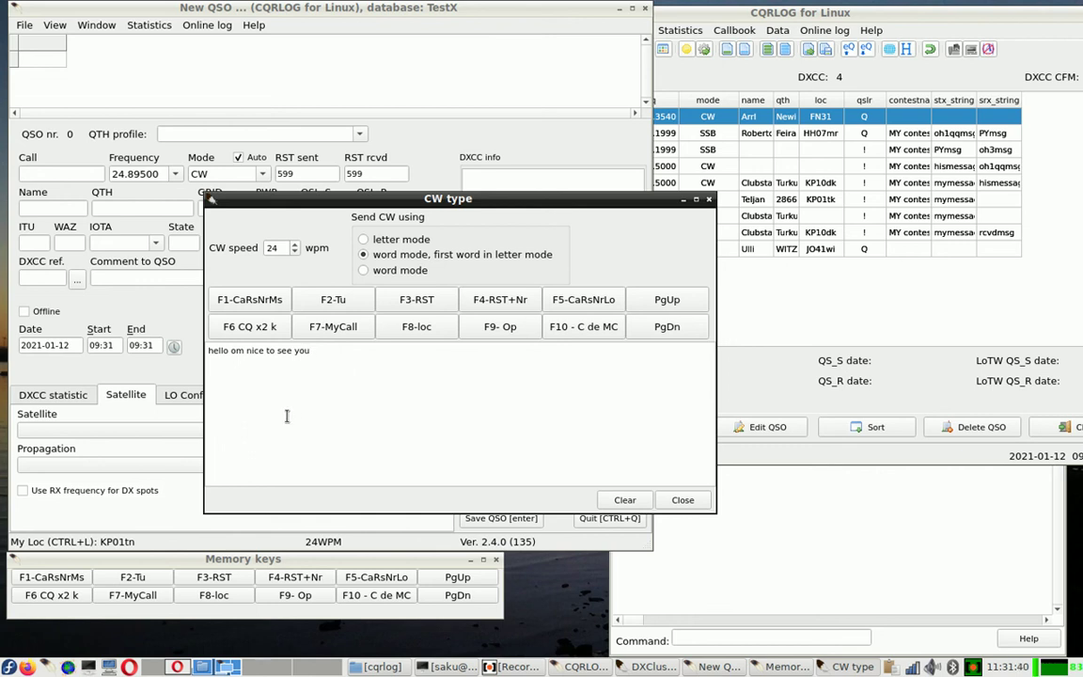
pyautogui.click(639, 506)
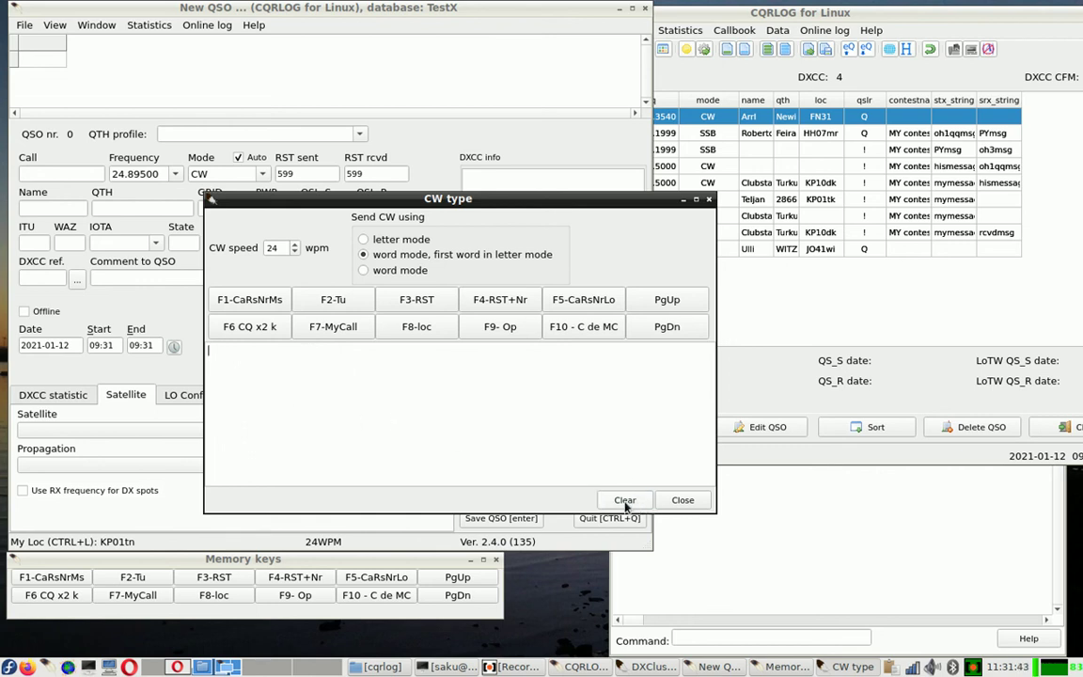
# Switch CW sending to word mode and send "hello om"
pyautogui.click(364, 270)
pyautogui.write('hello')
pyautogui.write('om')
# Open the Leafpad text editor and shrink its window so the CW type mode options stay uncovered
pyautogui.click(9, 668)
pyautogui.moveTo(122, 358)
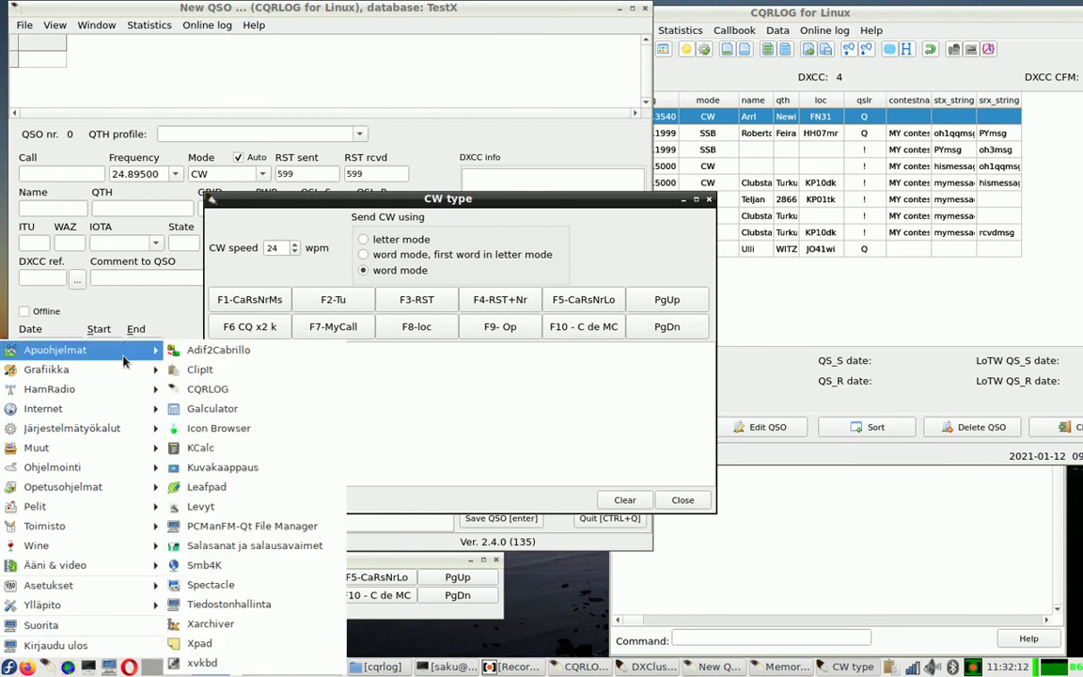
pyautogui.click(218, 487)
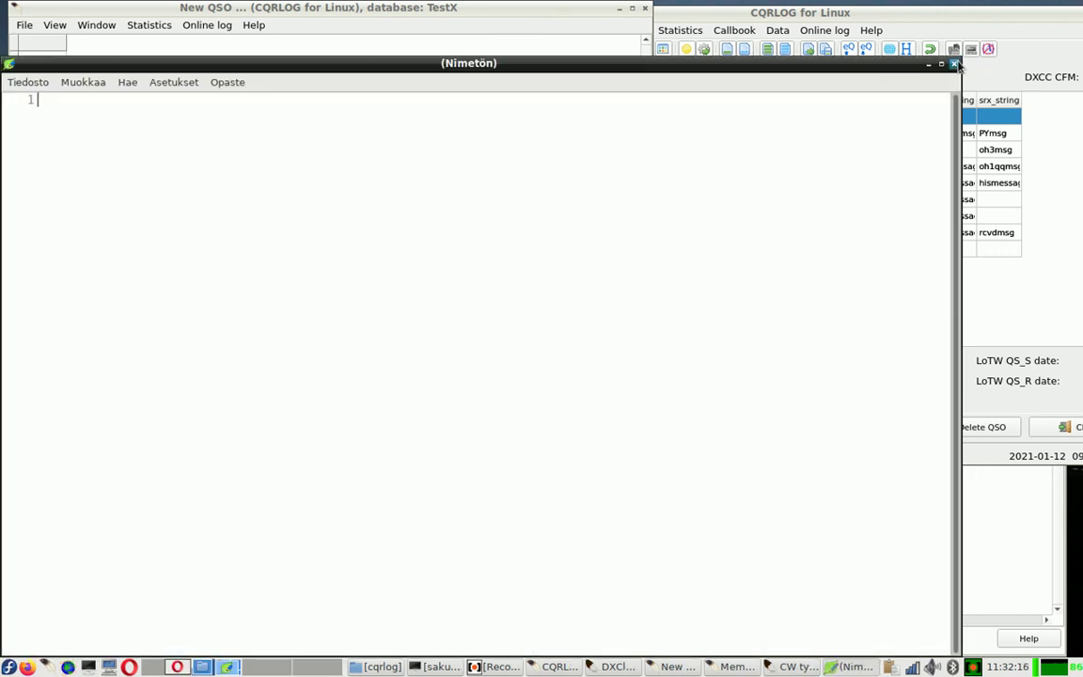
pyautogui.moveTo(957, 66); pyautogui.dragTo(645, 325)
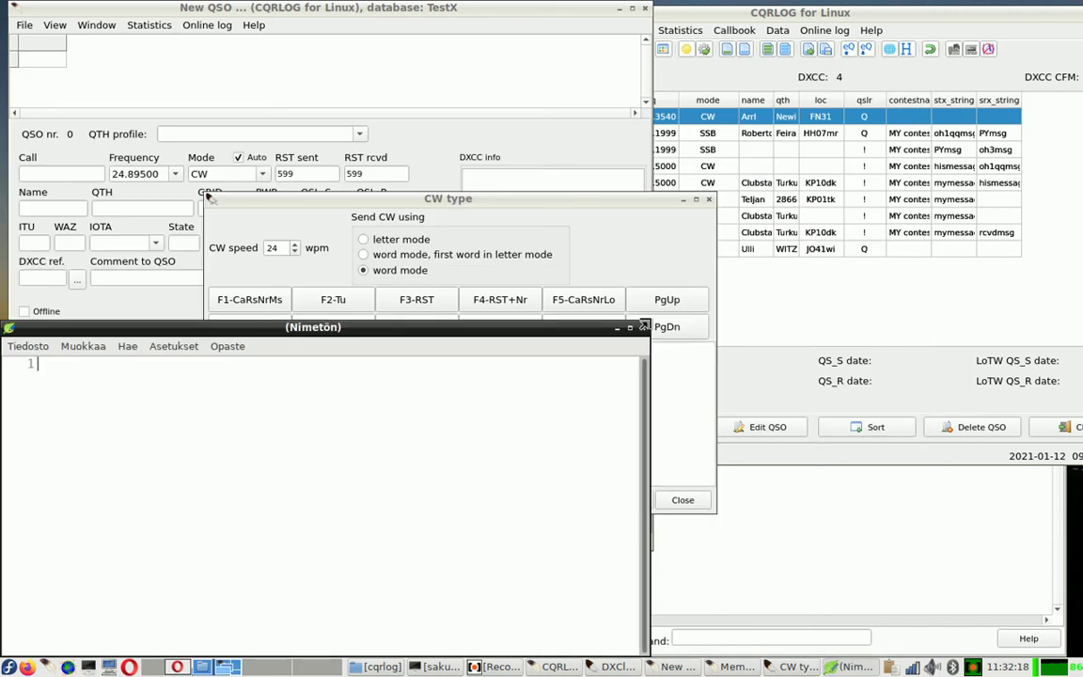
# Move the text editor and CW type windows apart and write "hello on nice to see you" in the editor
pyautogui.moveTo(479, 326); pyautogui.dragTo(842, 6)
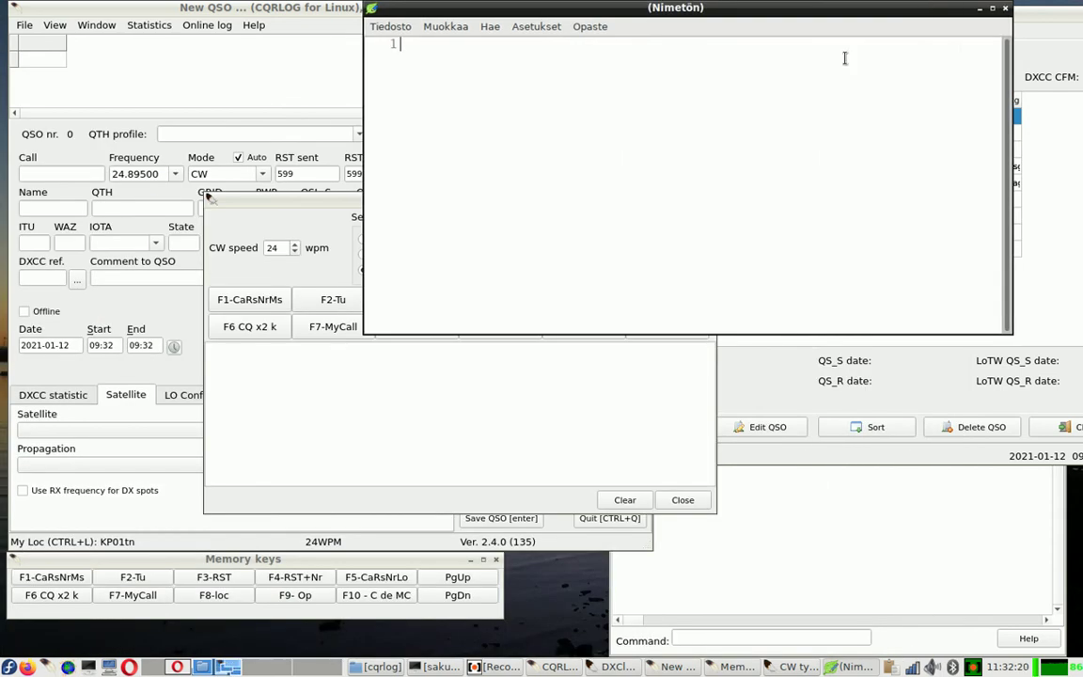
pyautogui.moveTo(311, 199); pyautogui.dragTo(199, 242)
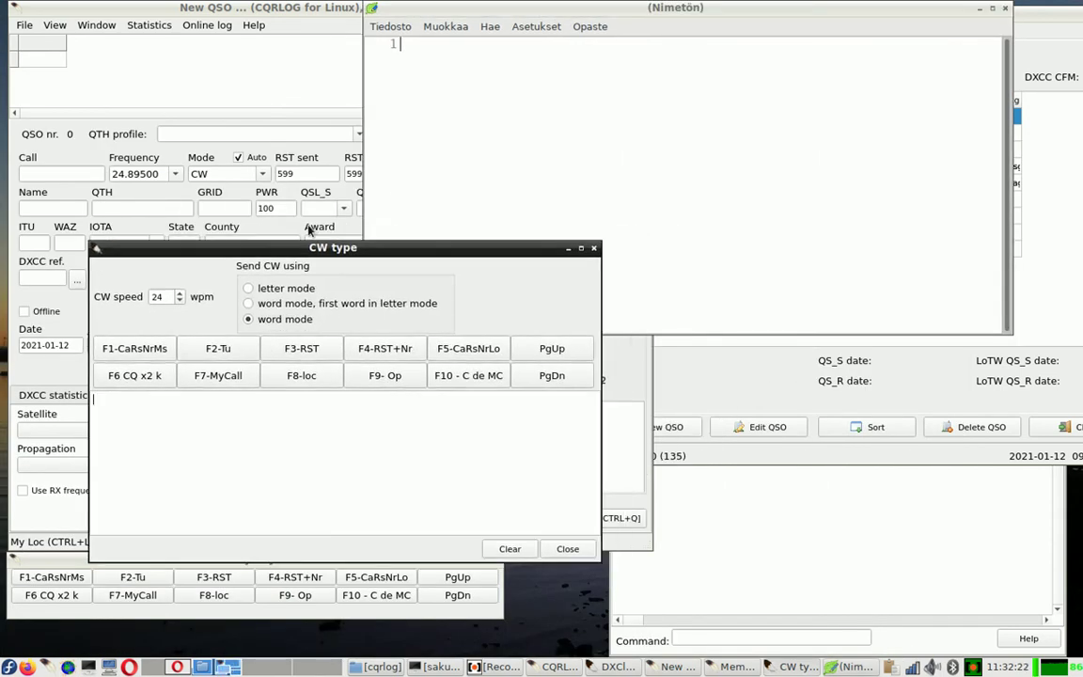
pyautogui.click(453, 49)
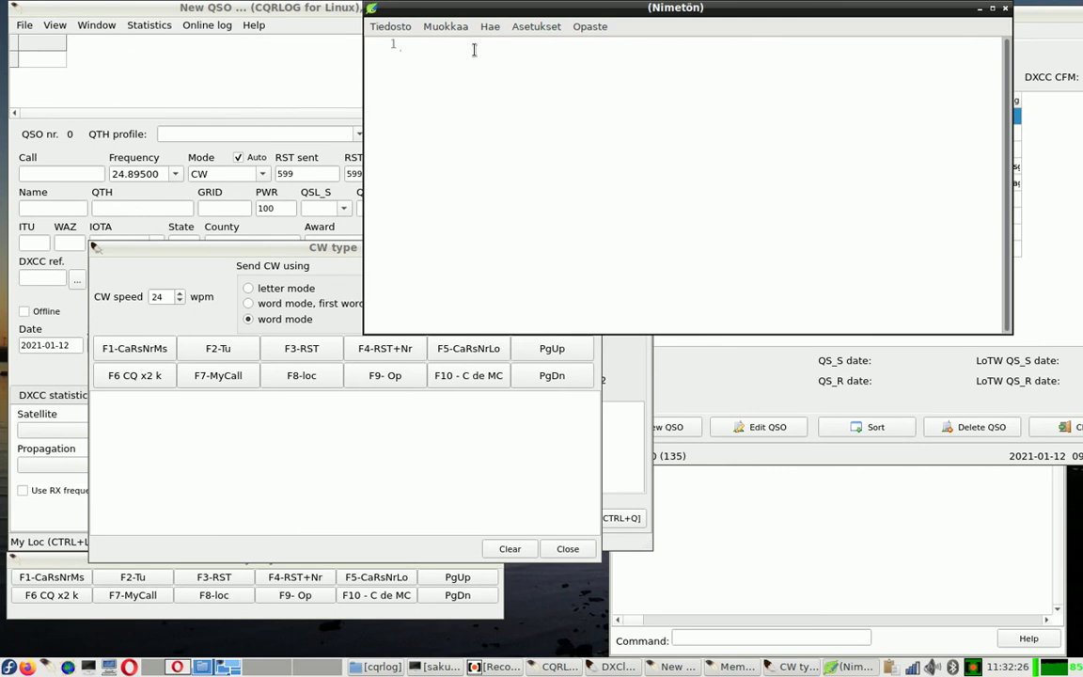
pyautogui.write('hello')
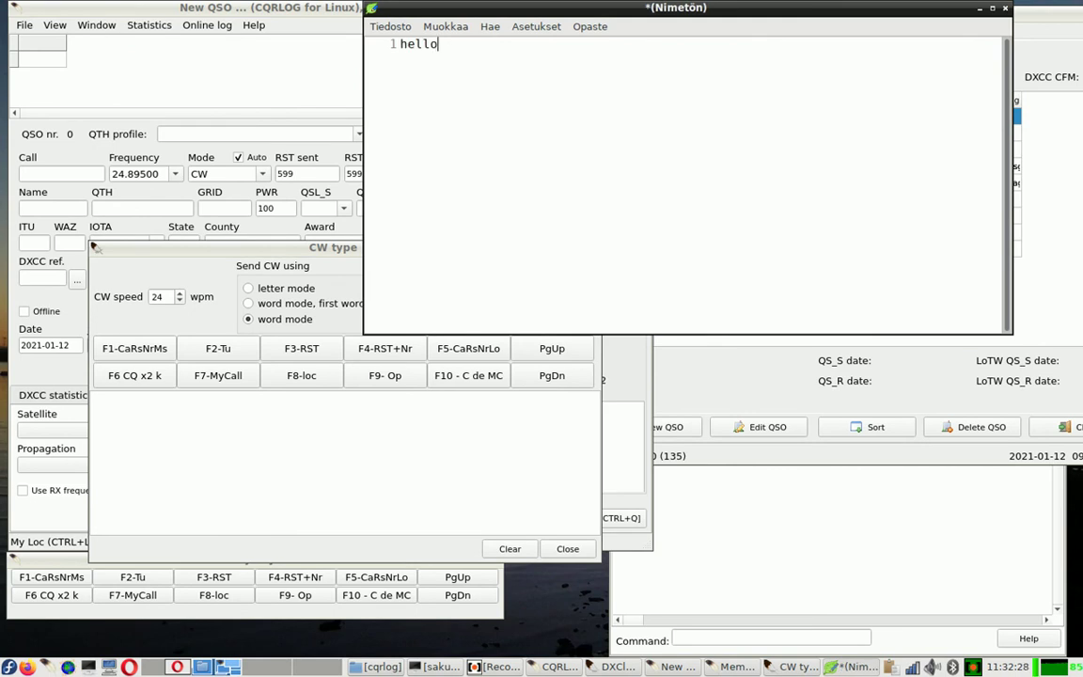
pyautogui.write(' on nice to see you')
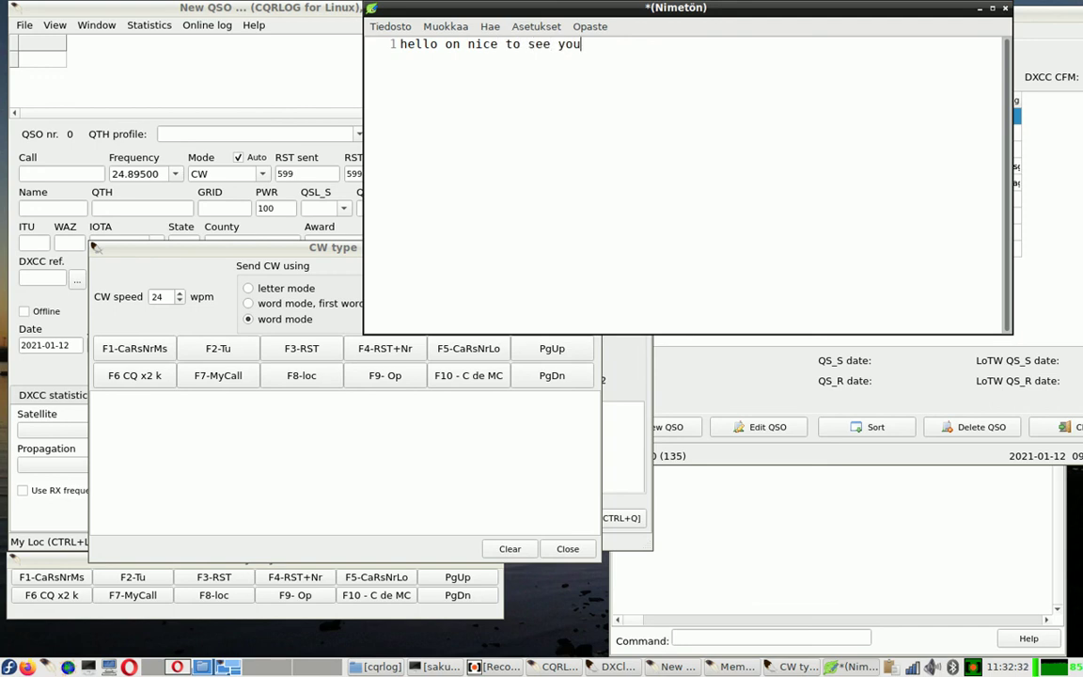
# Copy the sentence from the text editor and paste it into the CW type window to send it in word mode
pyautogui.moveTo(583, 44); pyautogui.dragTo(329, 44)
pyautogui.click(442, 26)
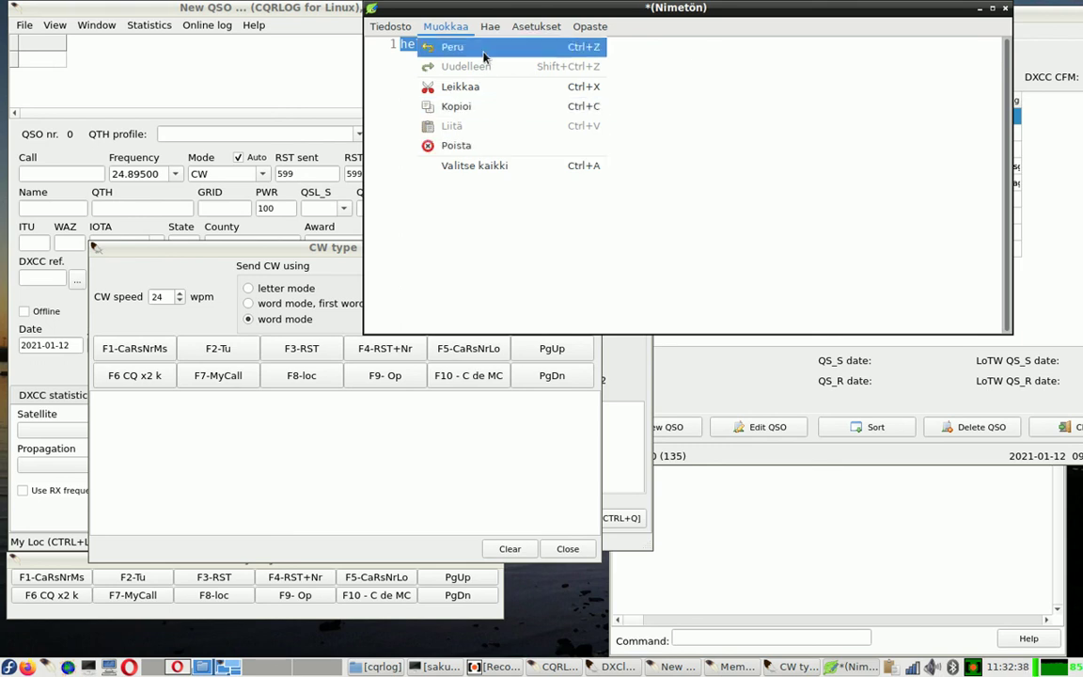
pyautogui.click(521, 110)
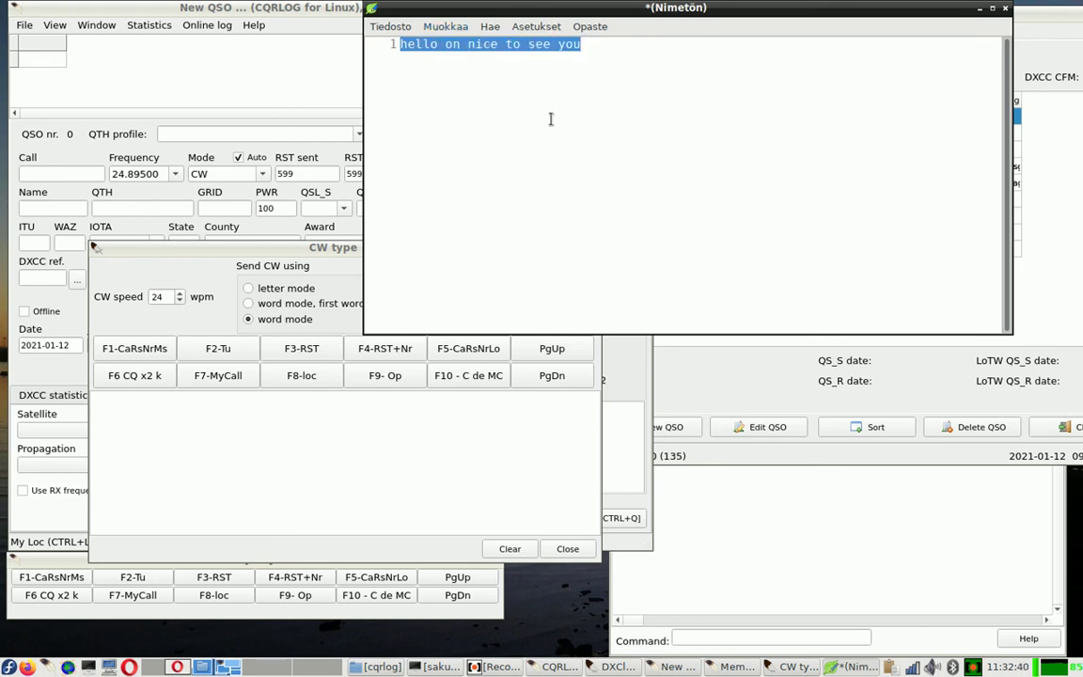
pyautogui.click(271, 413)
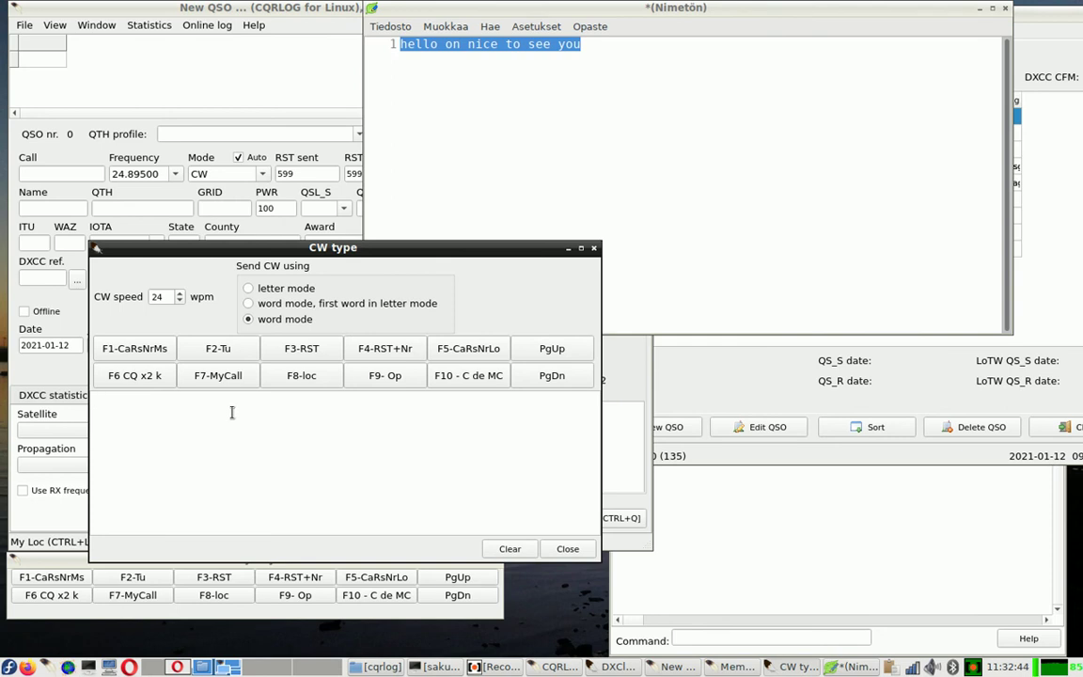
pyautogui.hotkey('ctrl', 'v')
# Send "ok" on a new line beneath the pasted sentence in the CW type window
pyautogui.write('ko')
pyautogui.press('BackSpace')
pyautogui.press('BackSpace')
pyautogui.write('ok')
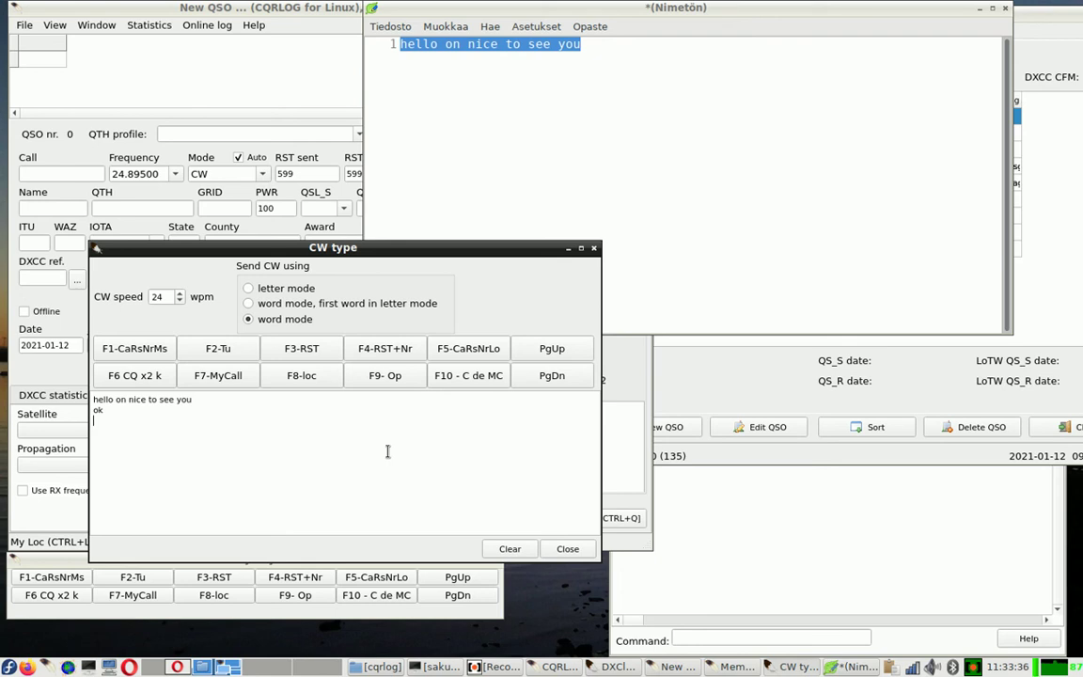
# Close the text editor without saving its unnamed document
pyautogui.click(1005, 10)
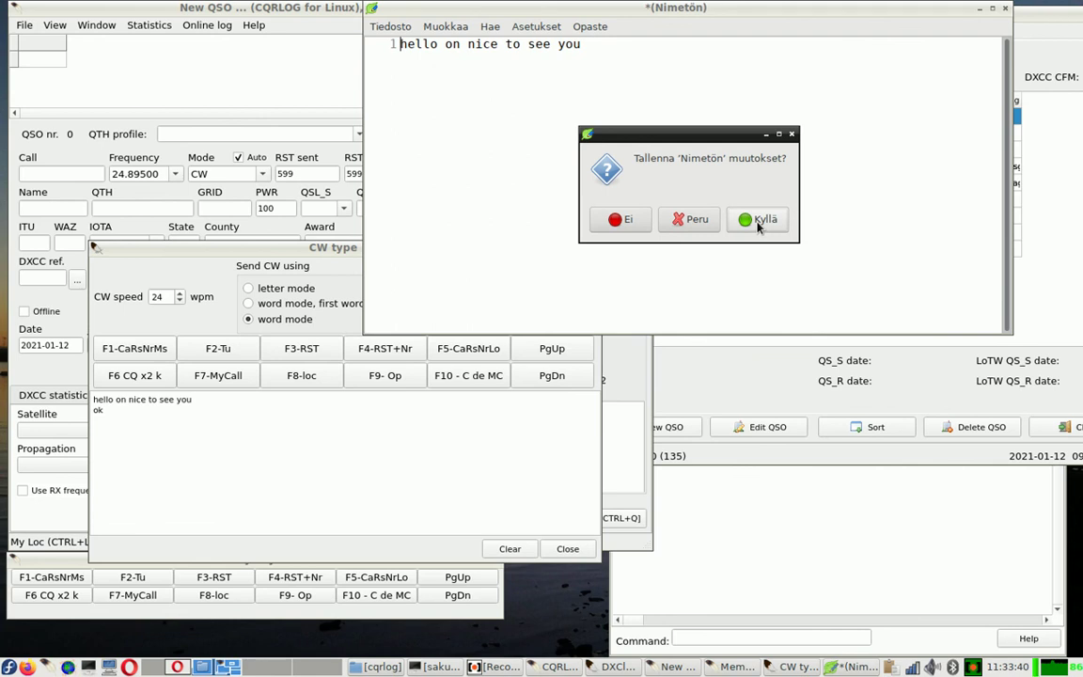
pyautogui.click(692, 221)
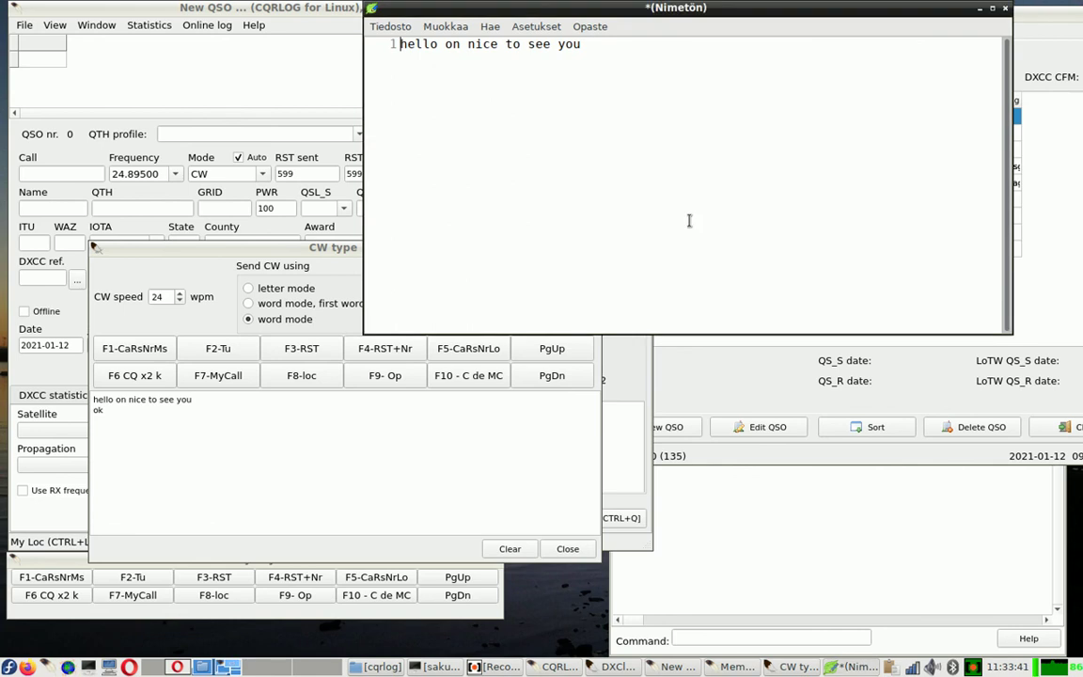
pyautogui.click(1005, 10)
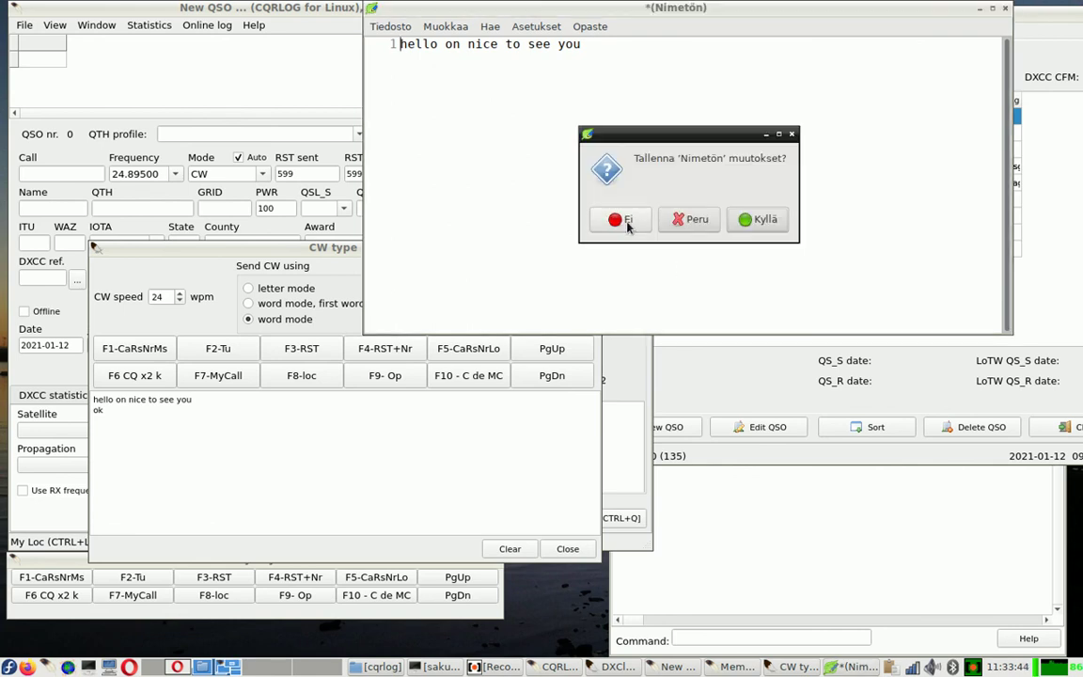
pyautogui.click(623, 222)
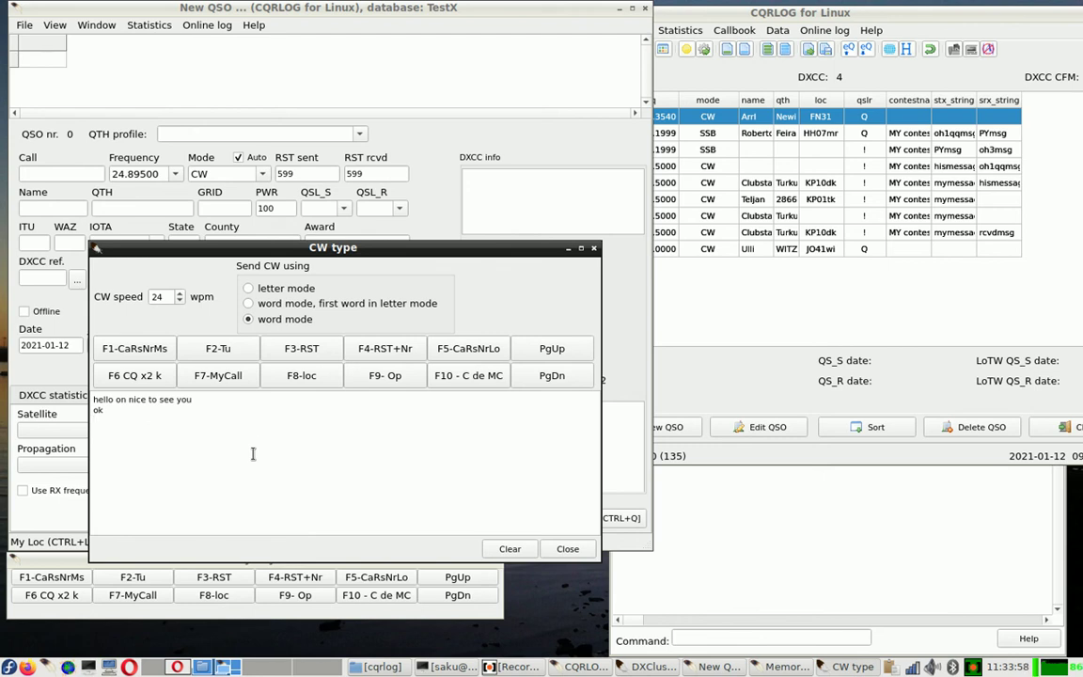
# Clear the sent text in the CW type window and close that window
pyautogui.moveTo(352, 248); pyautogui.dragTo(402, 126)
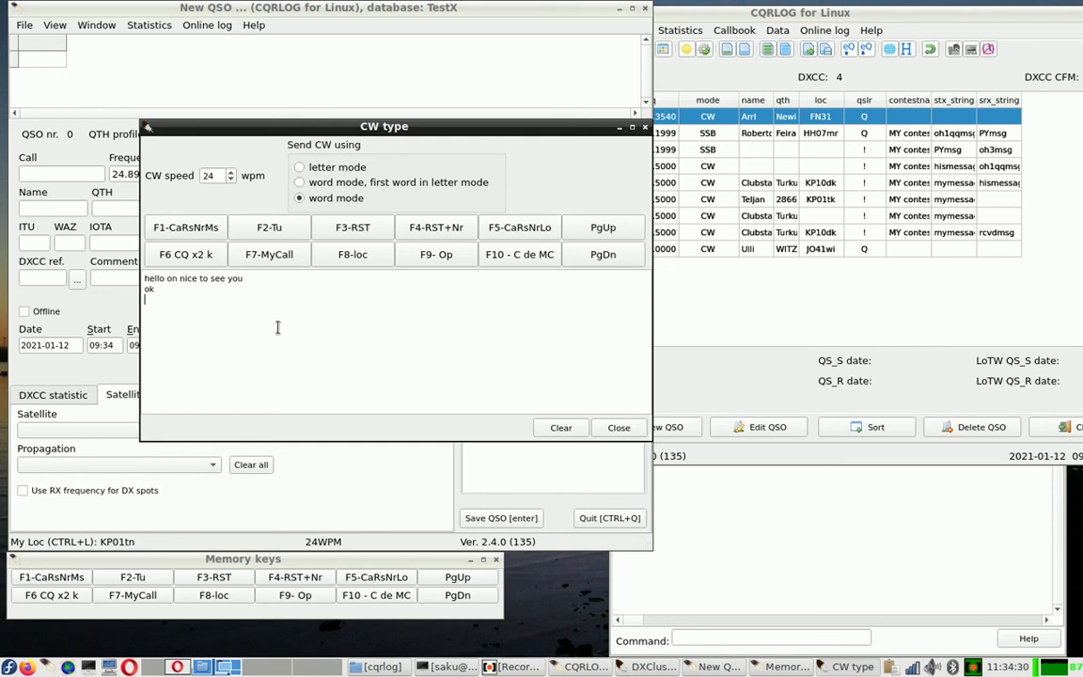
pyautogui.click(560, 428)
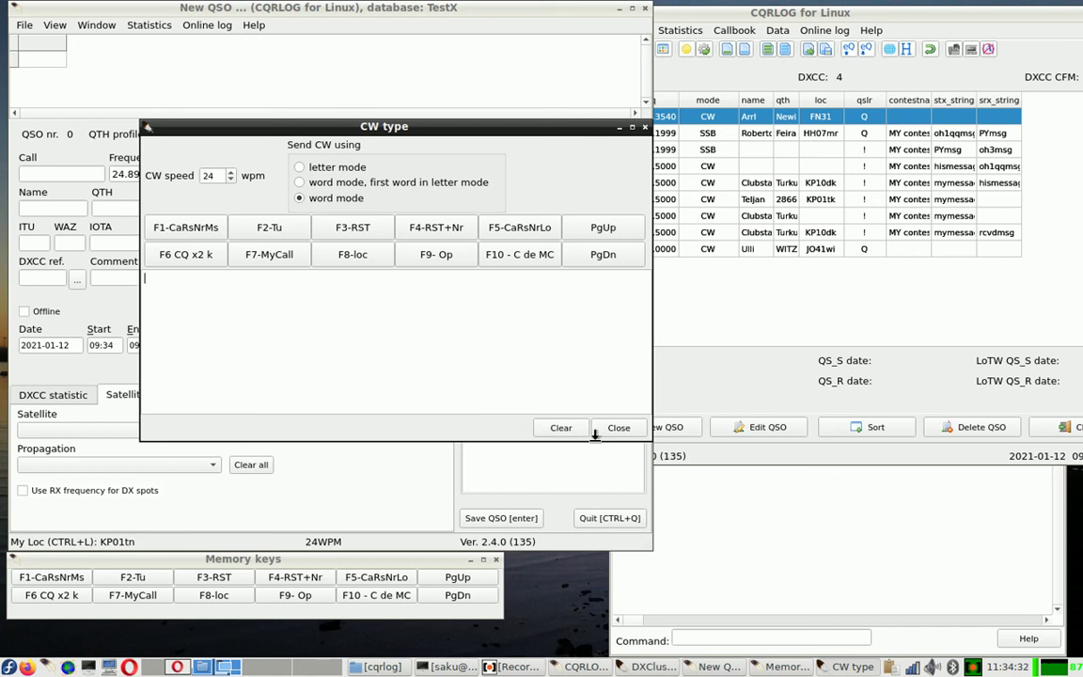
pyautogui.click(619, 428)
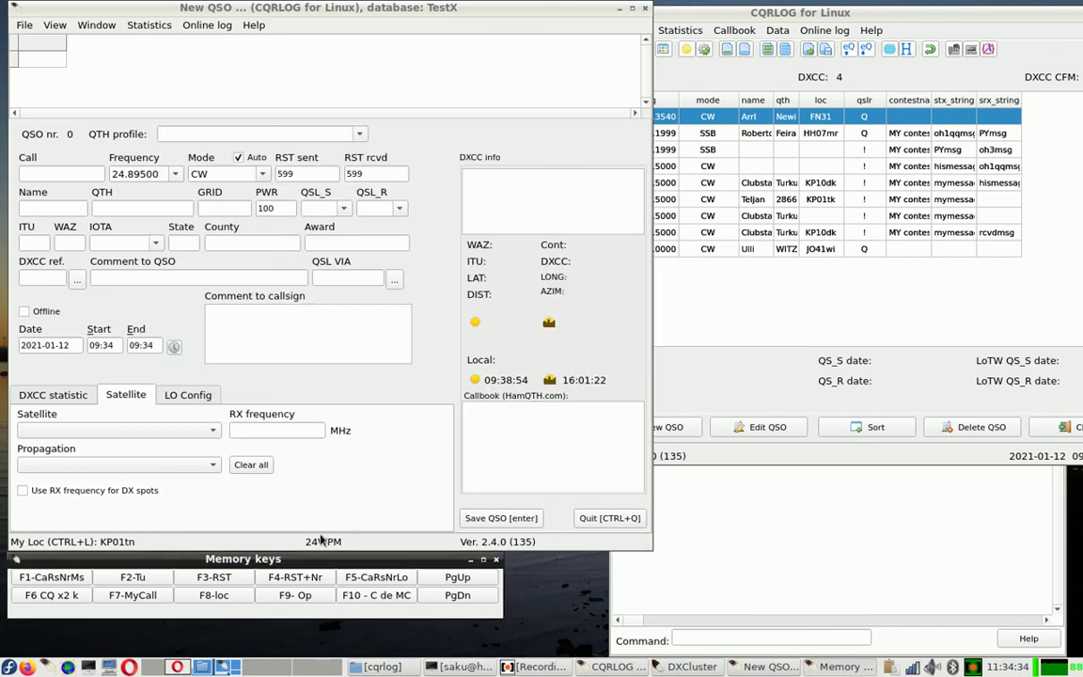
# Move the Memory keys window over the New QSO window and check the messages of its F6, F8 and F10 keys
pyautogui.moveTo(341, 563); pyautogui.dragTo(566, 405)
pyautogui.click(299, 440)
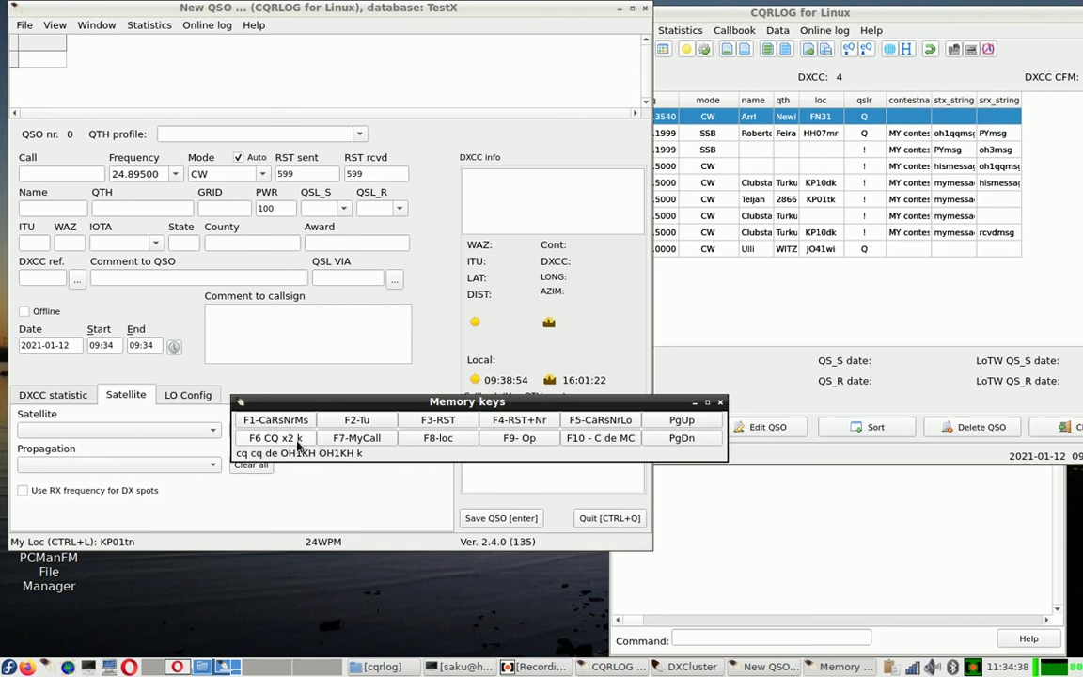
pyautogui.click(456, 442)
pyautogui.click(602, 438)
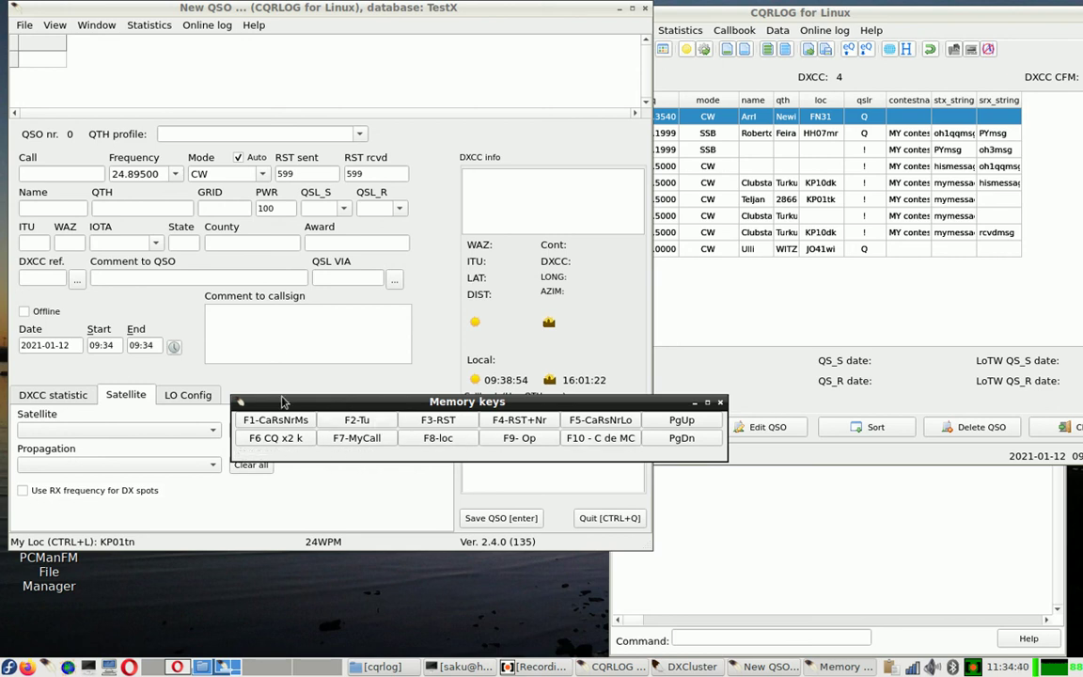
# Open the CW Messages settings and arrange them above the Memory keys window so both stay uncovered
pyautogui.click(26, 27)
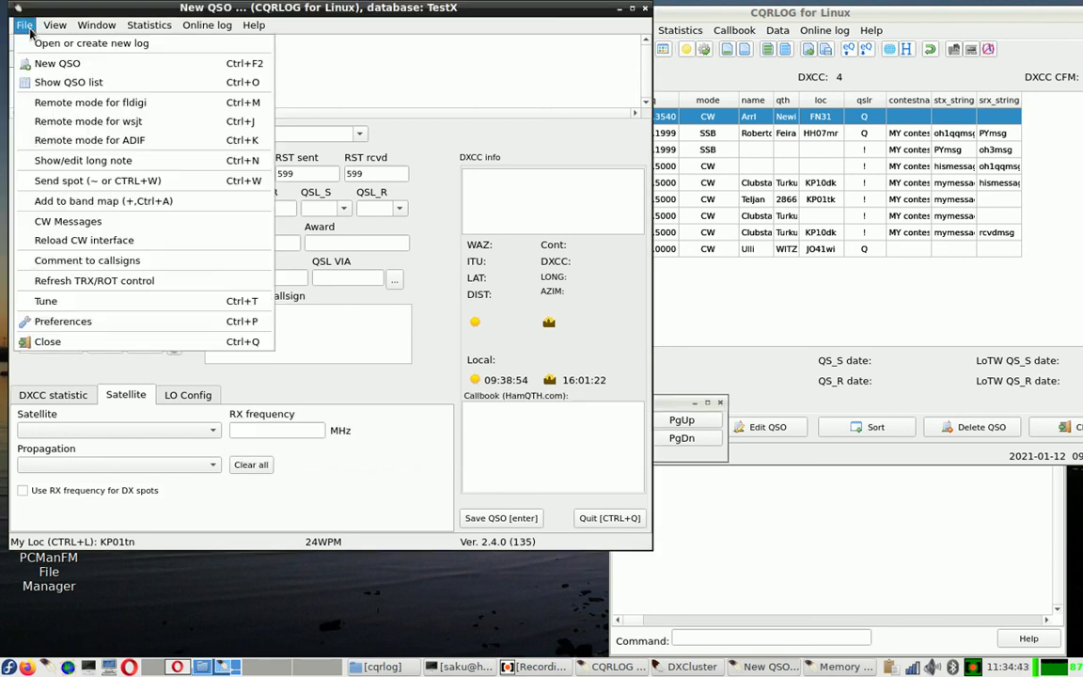
pyautogui.click(50, 227)
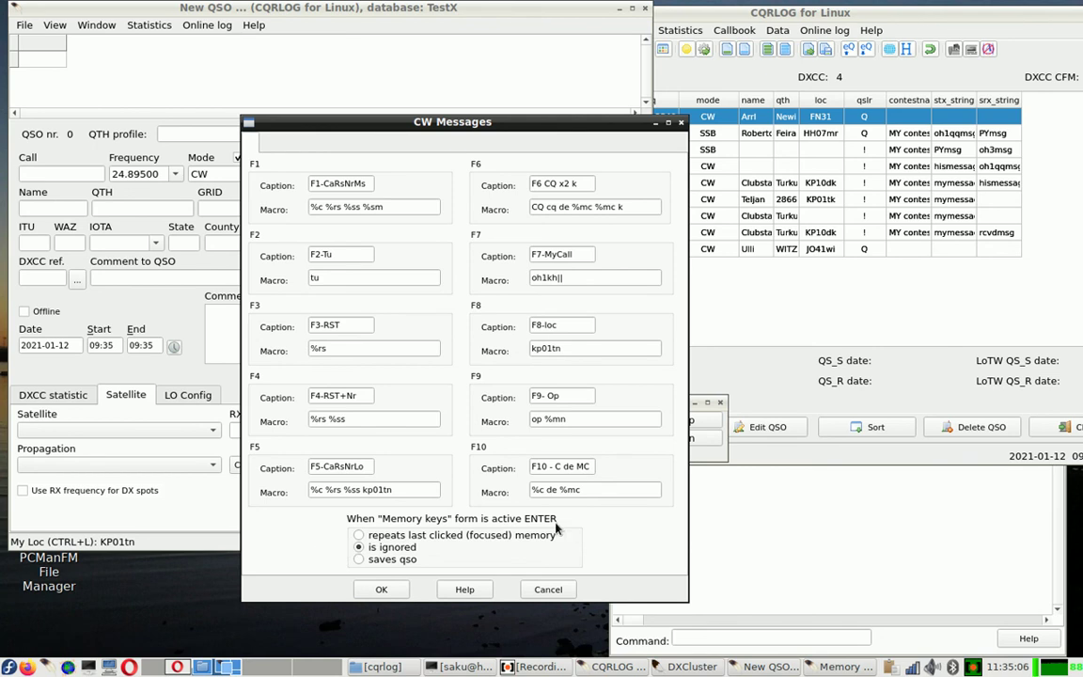
pyautogui.moveTo(453, 121); pyautogui.dragTo(333, 40)
pyautogui.moveTo(672, 402); pyautogui.dragTo(666, 564)
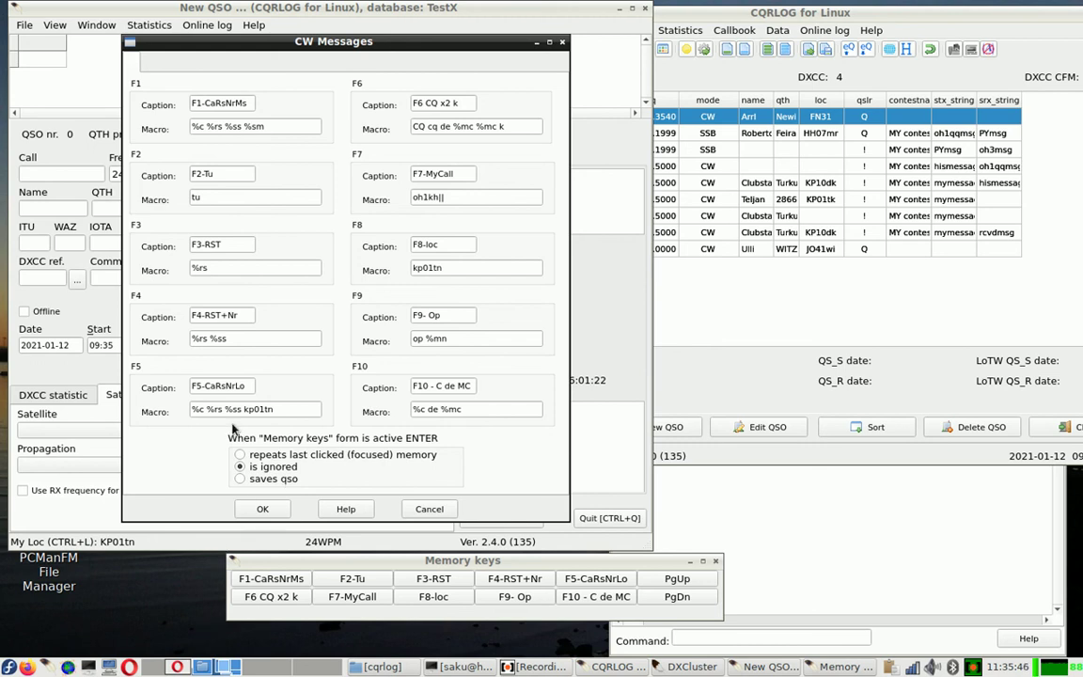
# Open the CW Messages help page in the Opera browser and examine the list of predefined macros
pyautogui.click(346, 510)
pyautogui.click(176, 671)
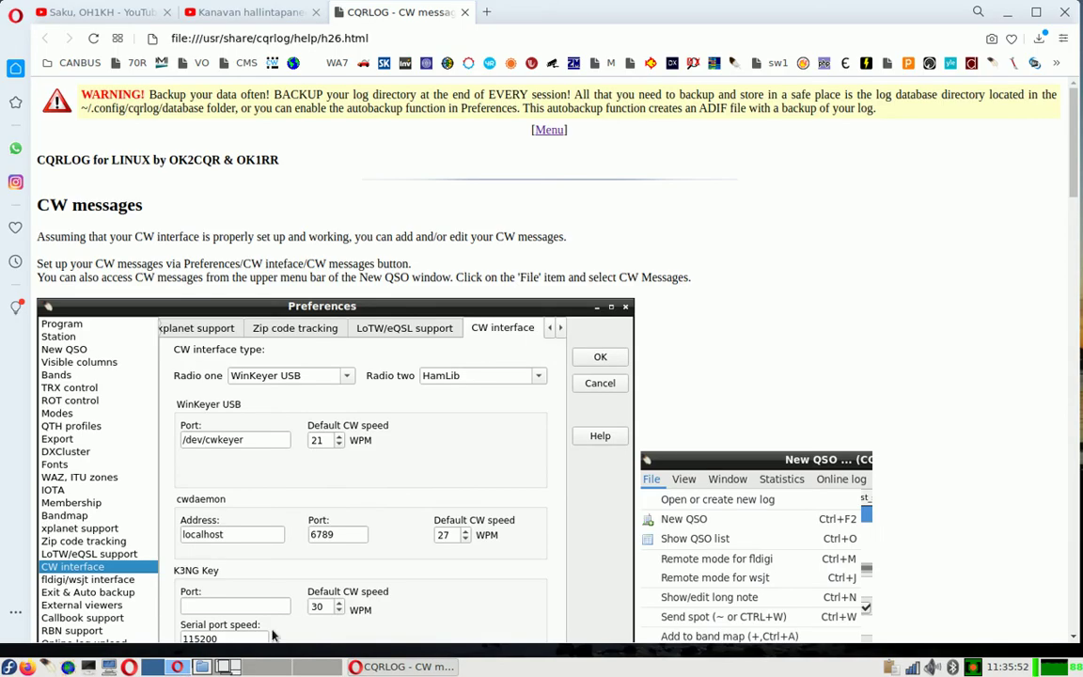
pyautogui.scroll(-8, 250, 344)
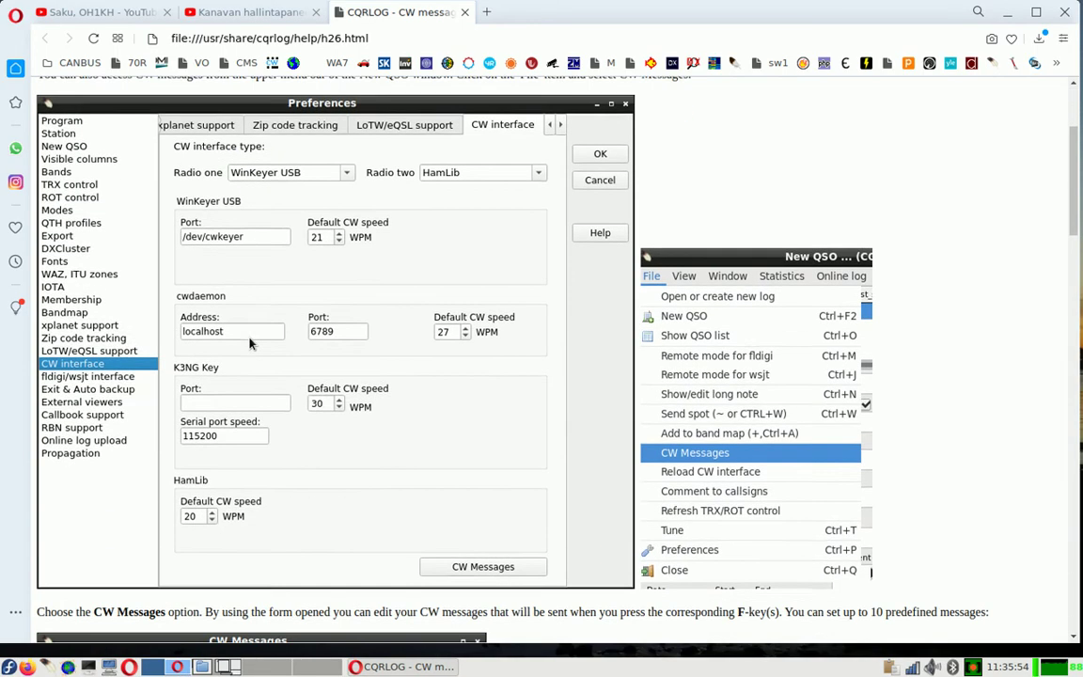
pyautogui.scroll(-12, 249, 344)
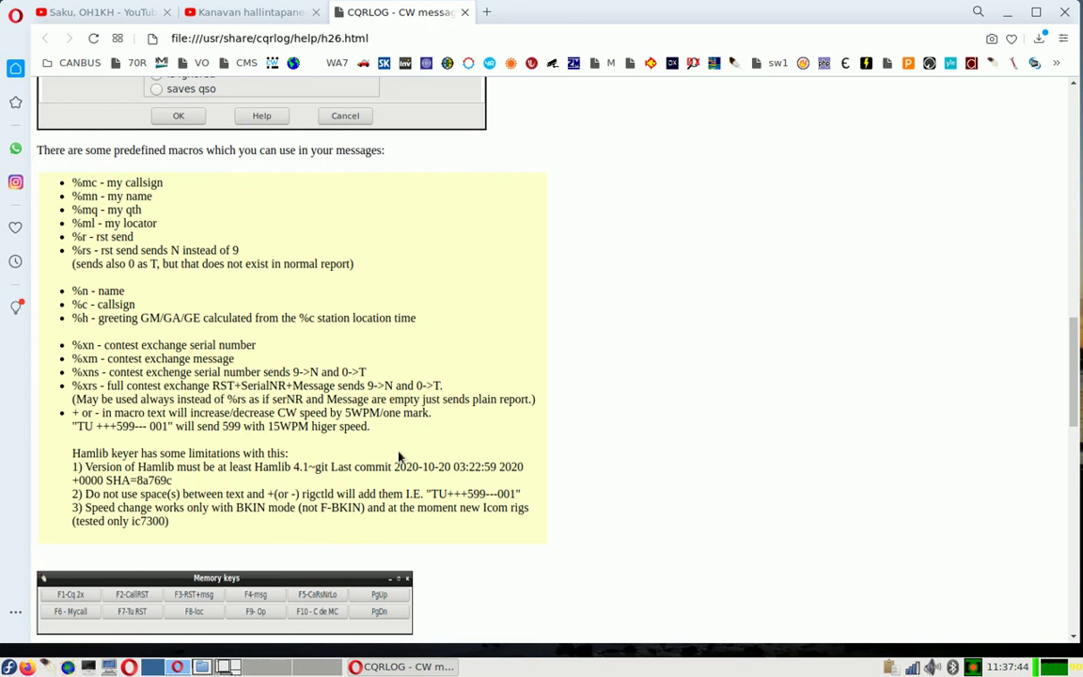
# Examine the help sections on the Memory keys and CW type forms, and review the CW Messages and CW interface examples
pyautogui.scroll(-5, 399, 458)
pyautogui.scroll(-9, 399, 455)
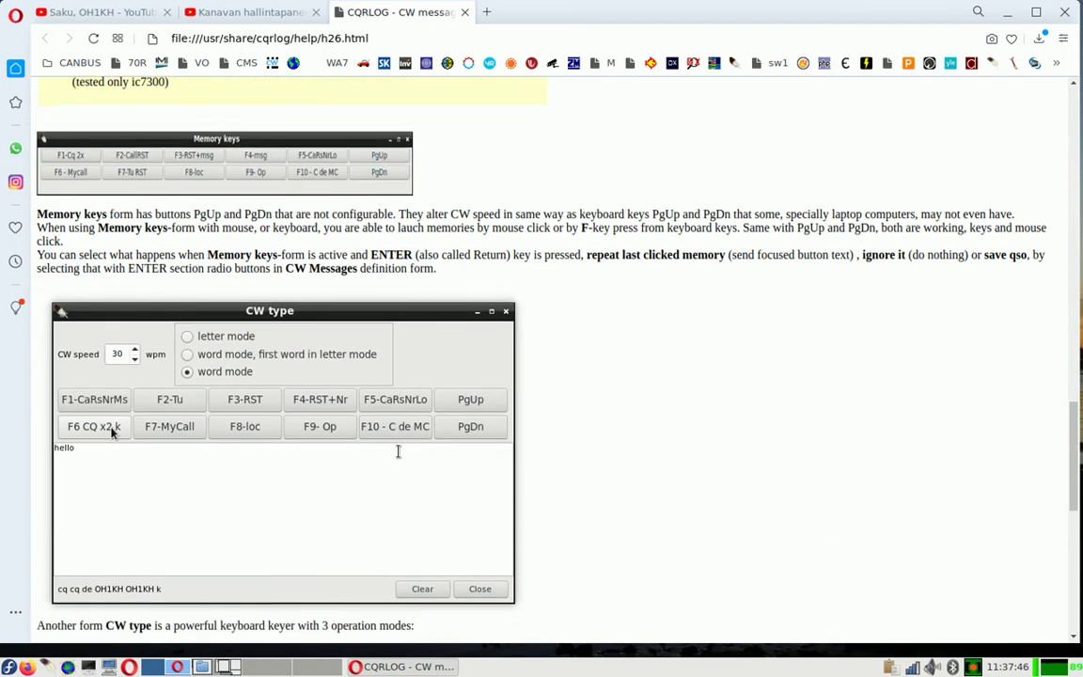
pyautogui.scroll(-4, 398, 451)
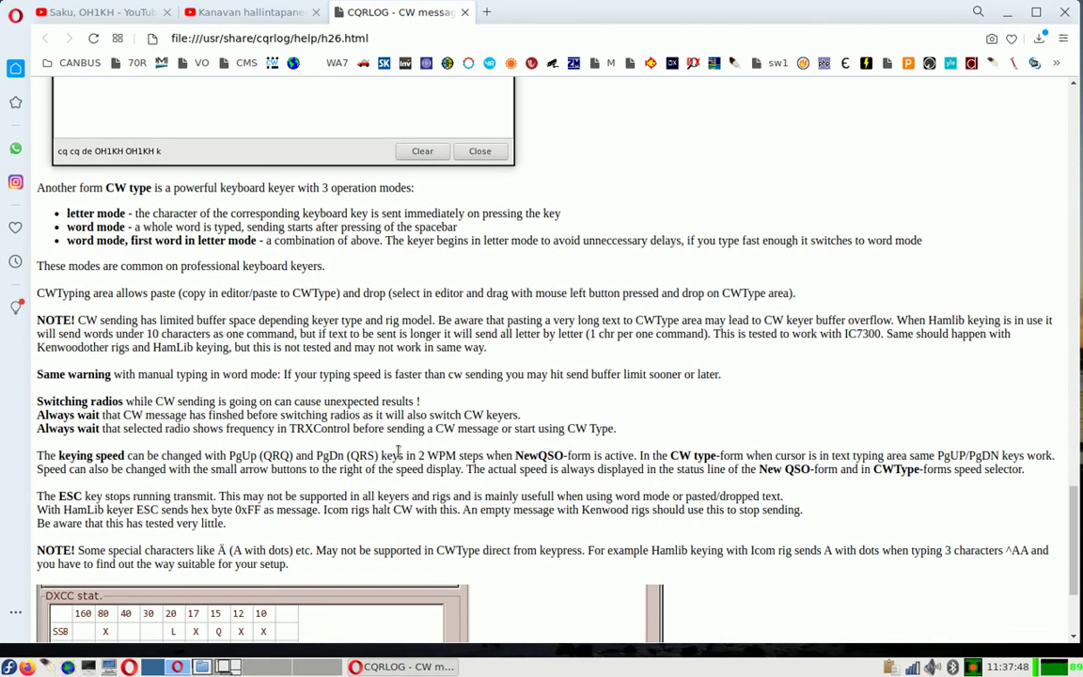
pyautogui.scroll(-1, 399, 452)
pyautogui.scroll(3, 399, 452)
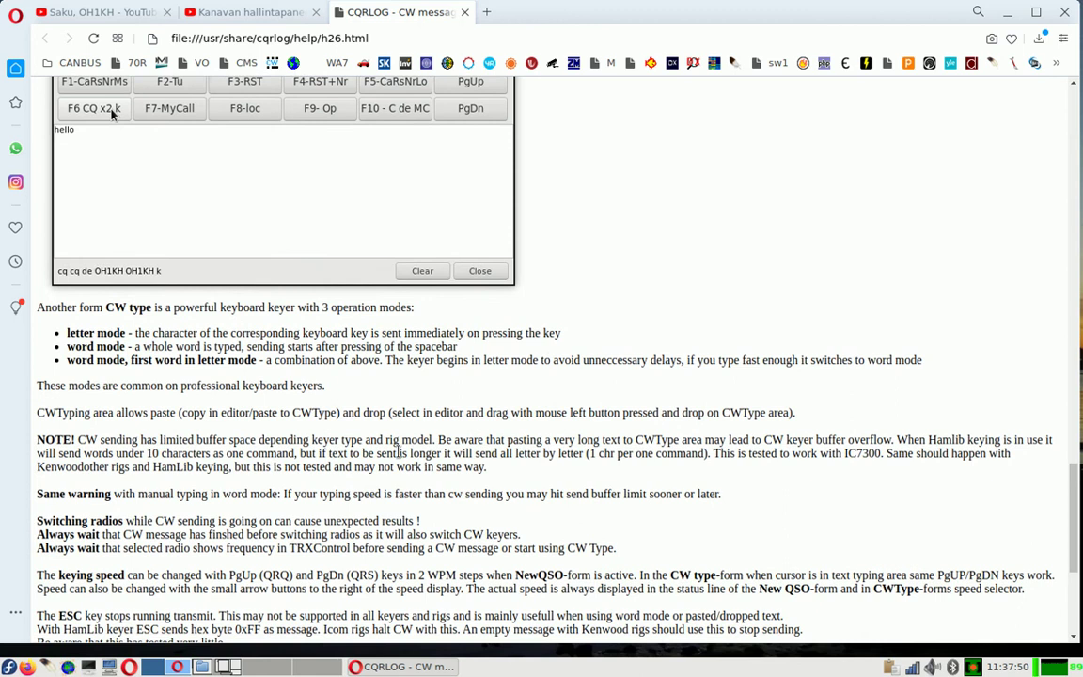
pyautogui.scroll(14, 399, 452)
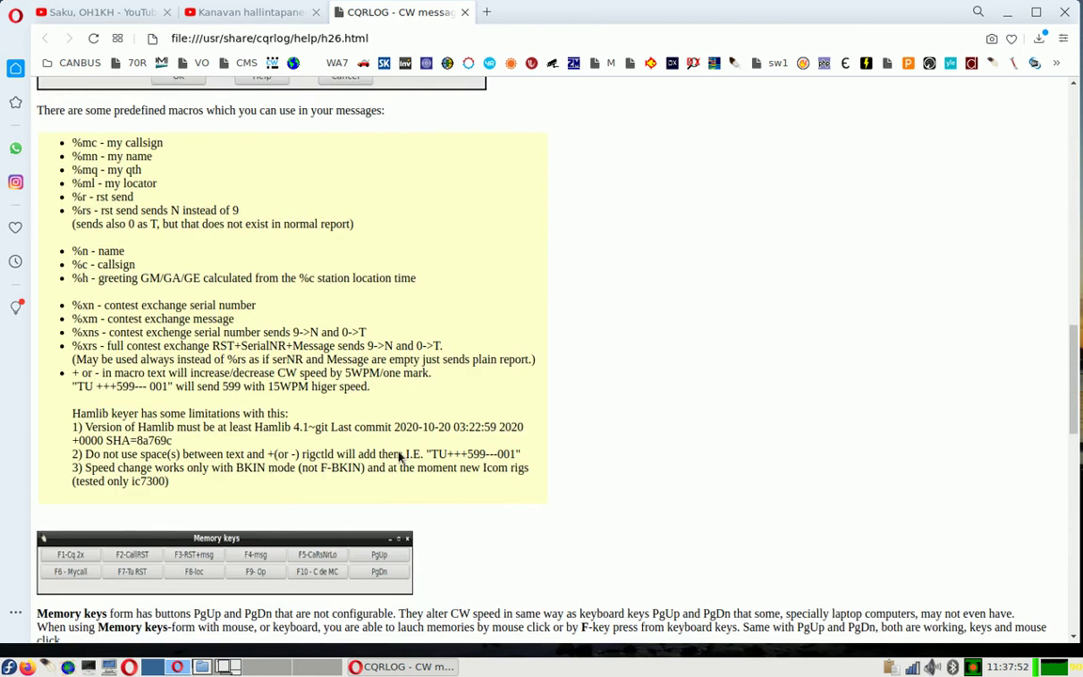
pyautogui.scroll(9, 398, 455)
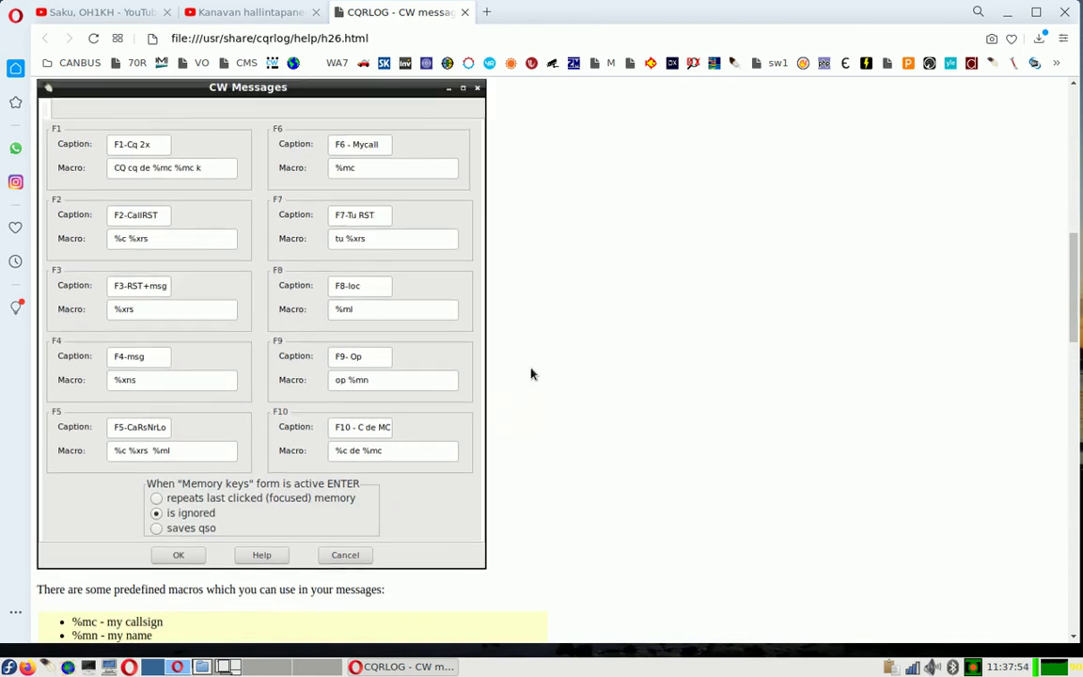
pyautogui.scroll(1, 531, 374)
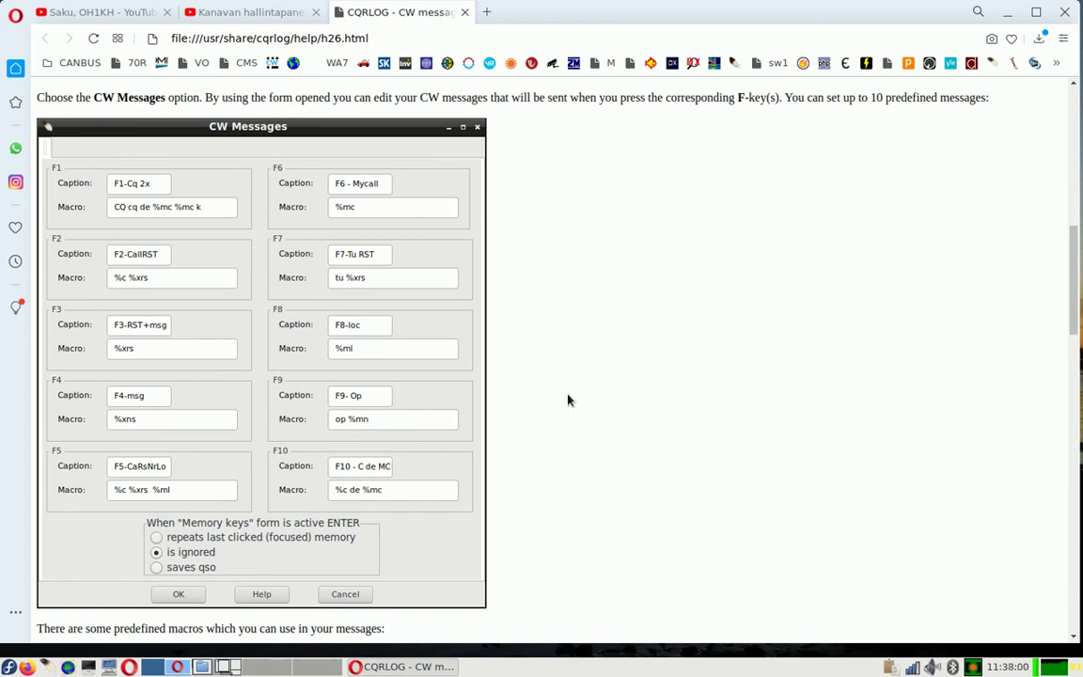
pyautogui.scroll(5, 568, 401)
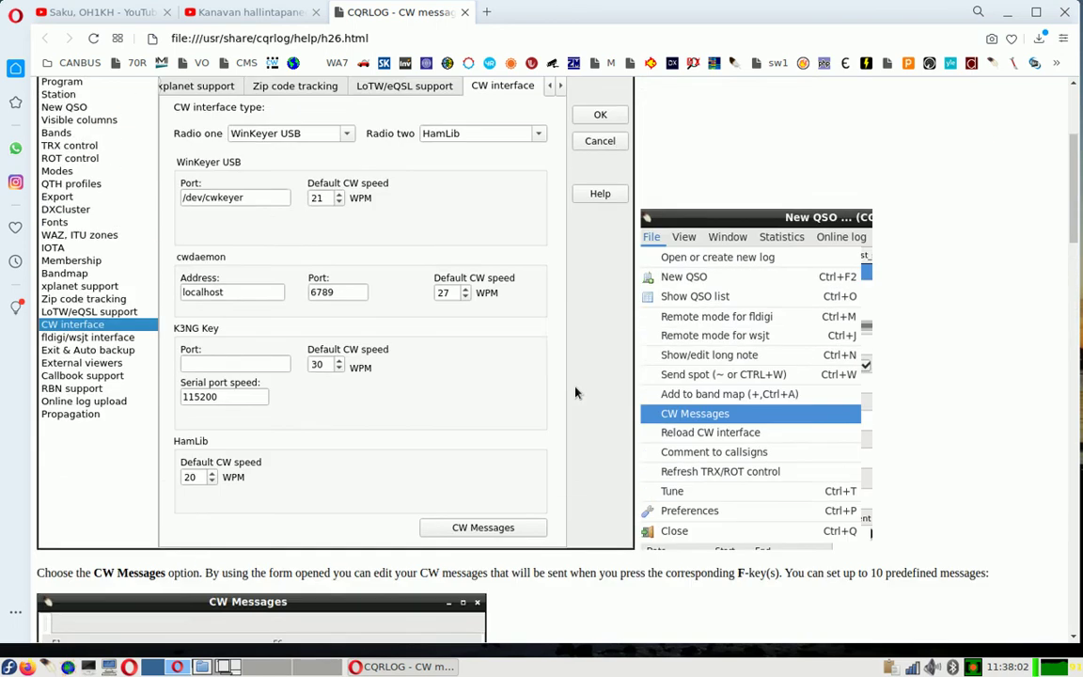
pyautogui.scroll(1, 577, 393)
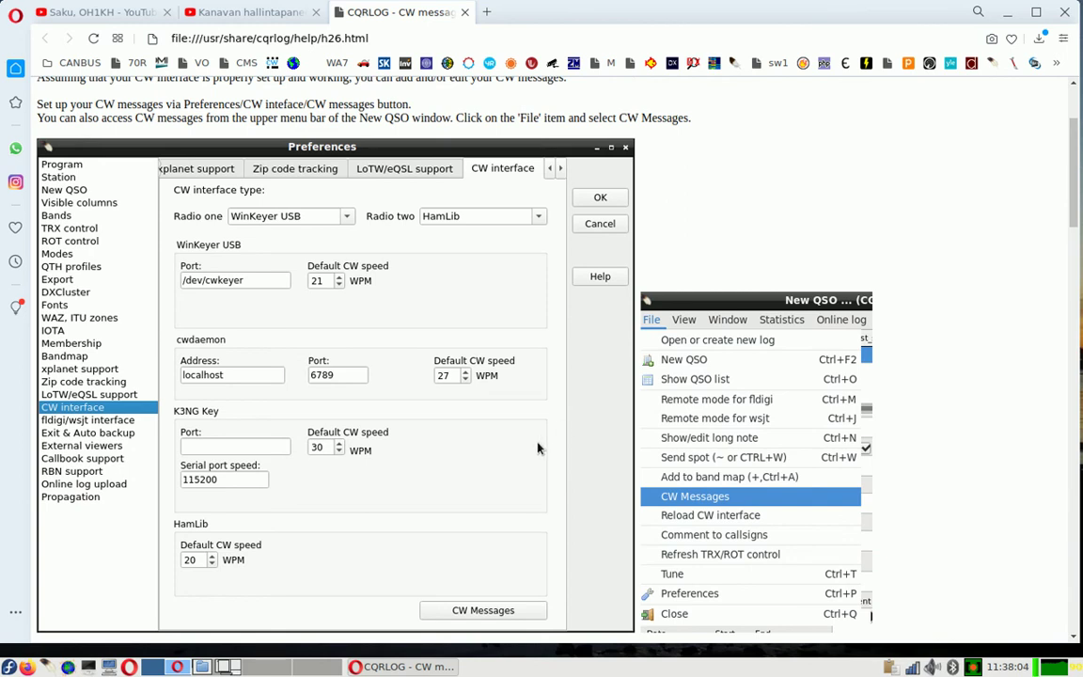